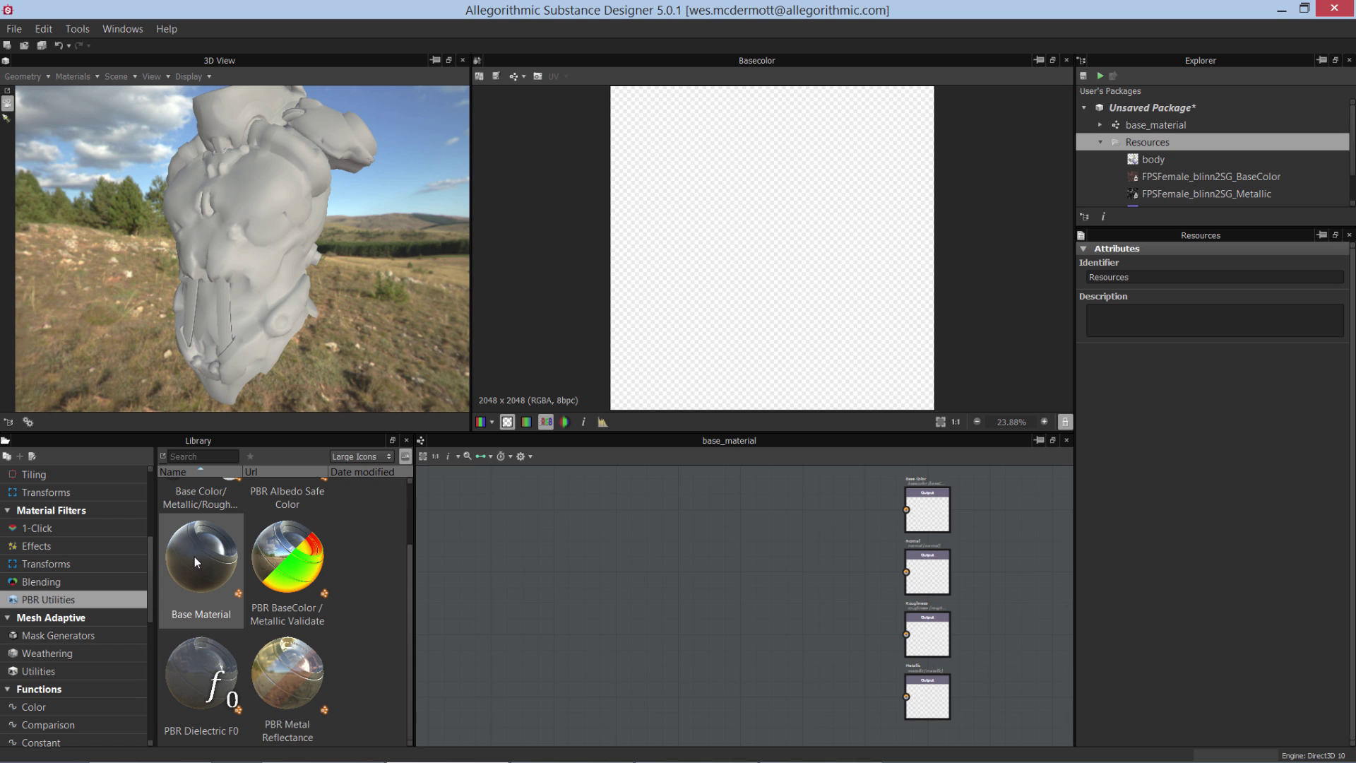
- Add a Base Material node, wire it to all four outputs, and view it on the 3D model
drag(192, 550, 625, 563)
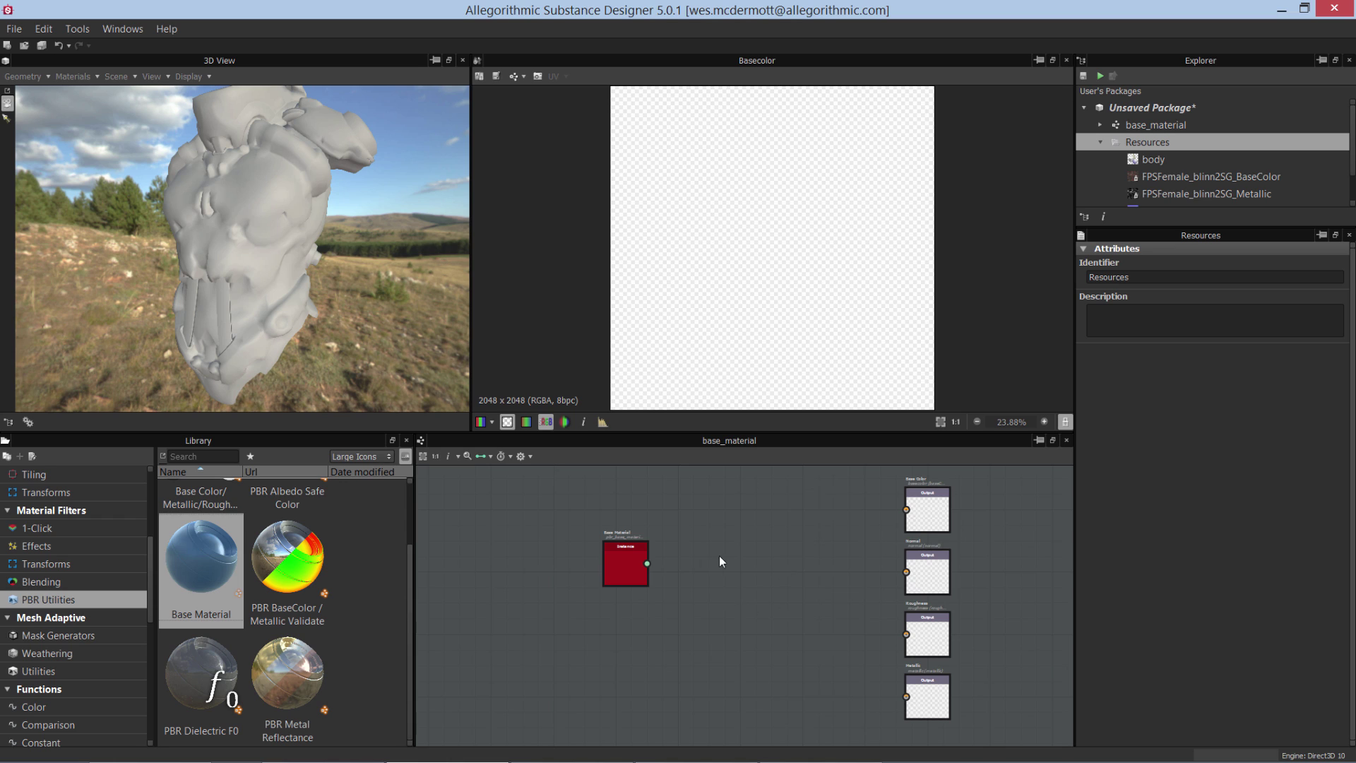
drag(648, 563, 903, 506)
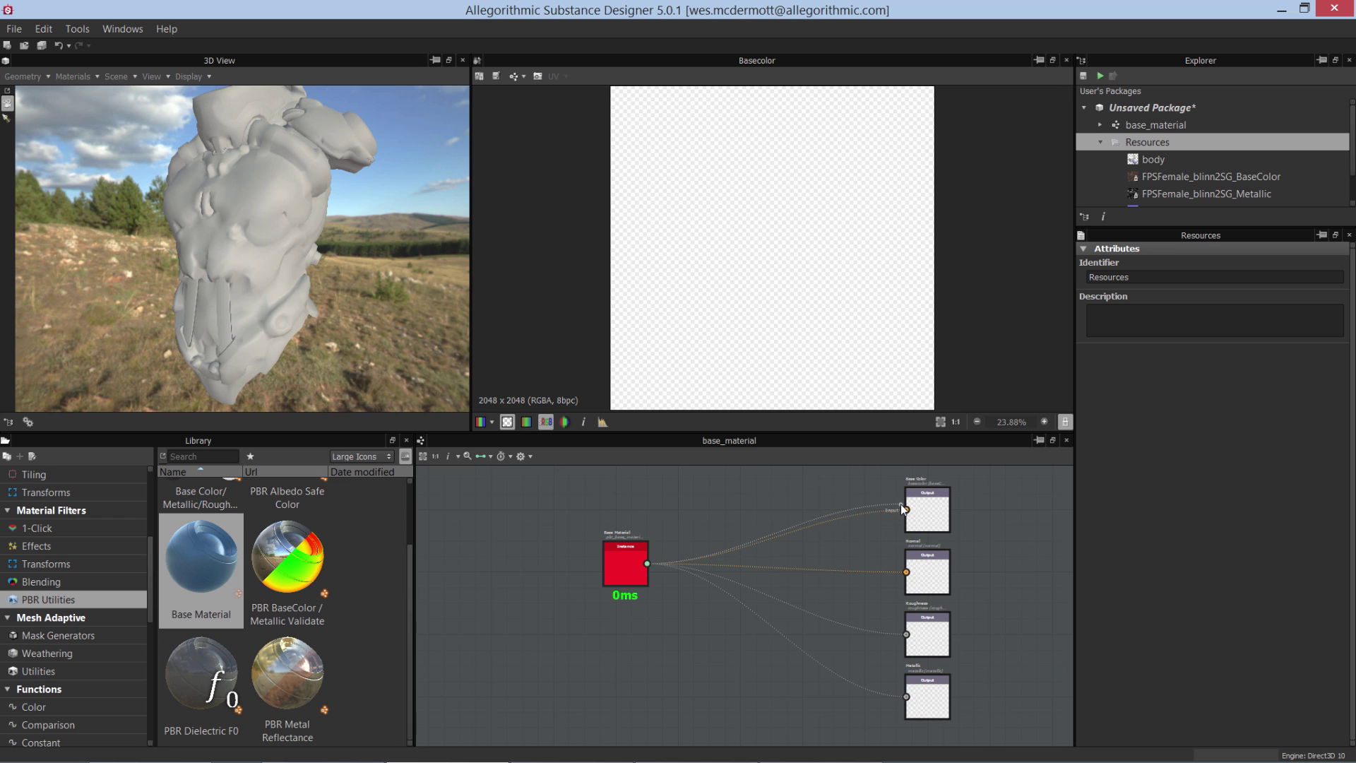
right_click(706, 505)
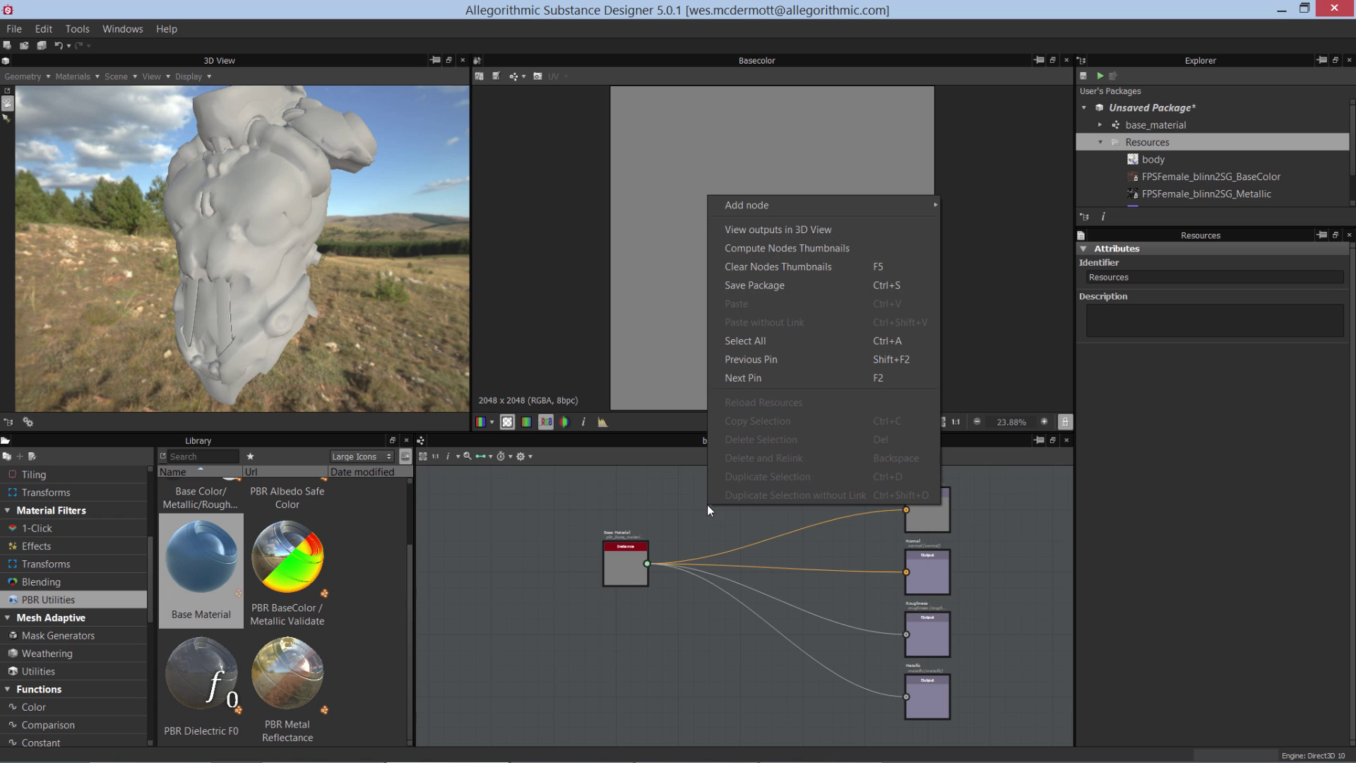
click(752, 228)
mouse_move(303, 204)
mouse_down()
mouse_move(260, 204)
mouse_move(278, 239)
mouse_move(306, 233)
mouse_move(316, 213)
mouse_move(313, 226)
mouse_up()
click(630, 569)
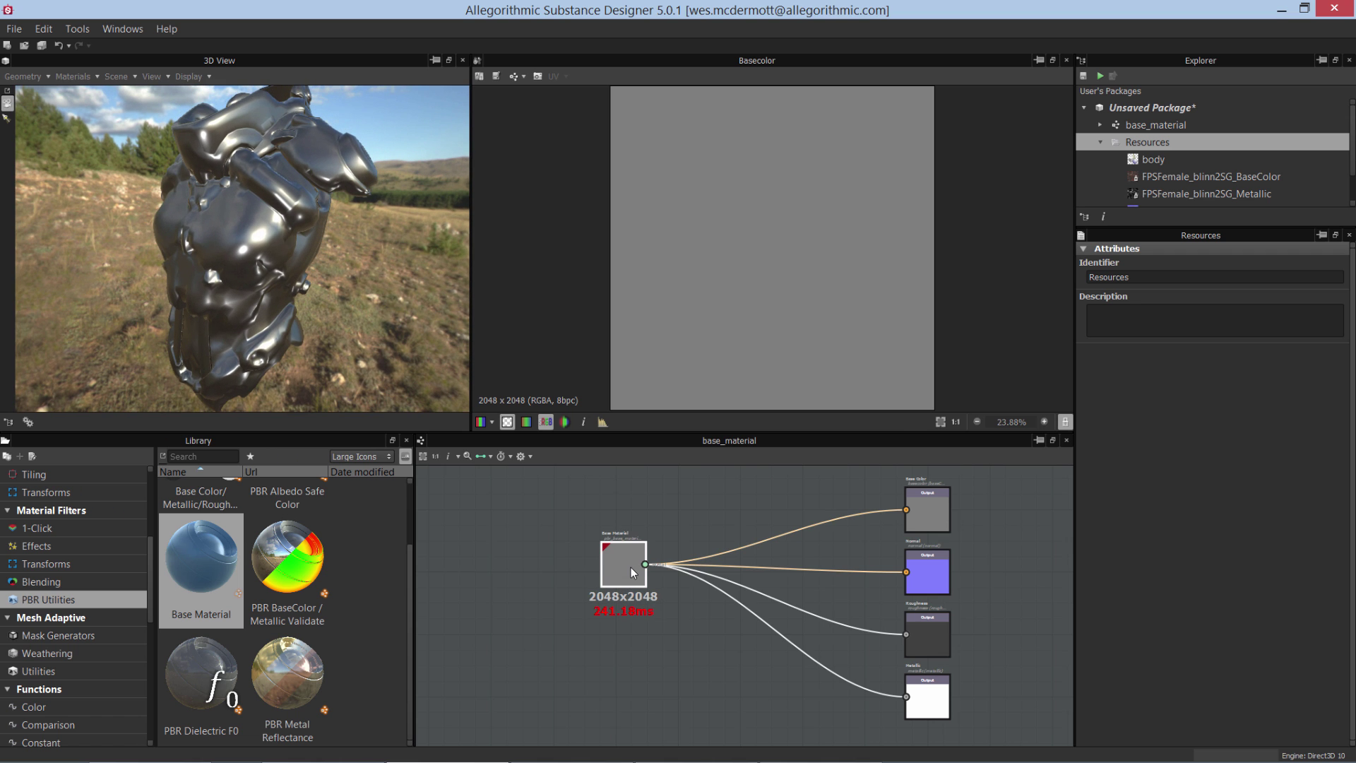
click(630, 566)
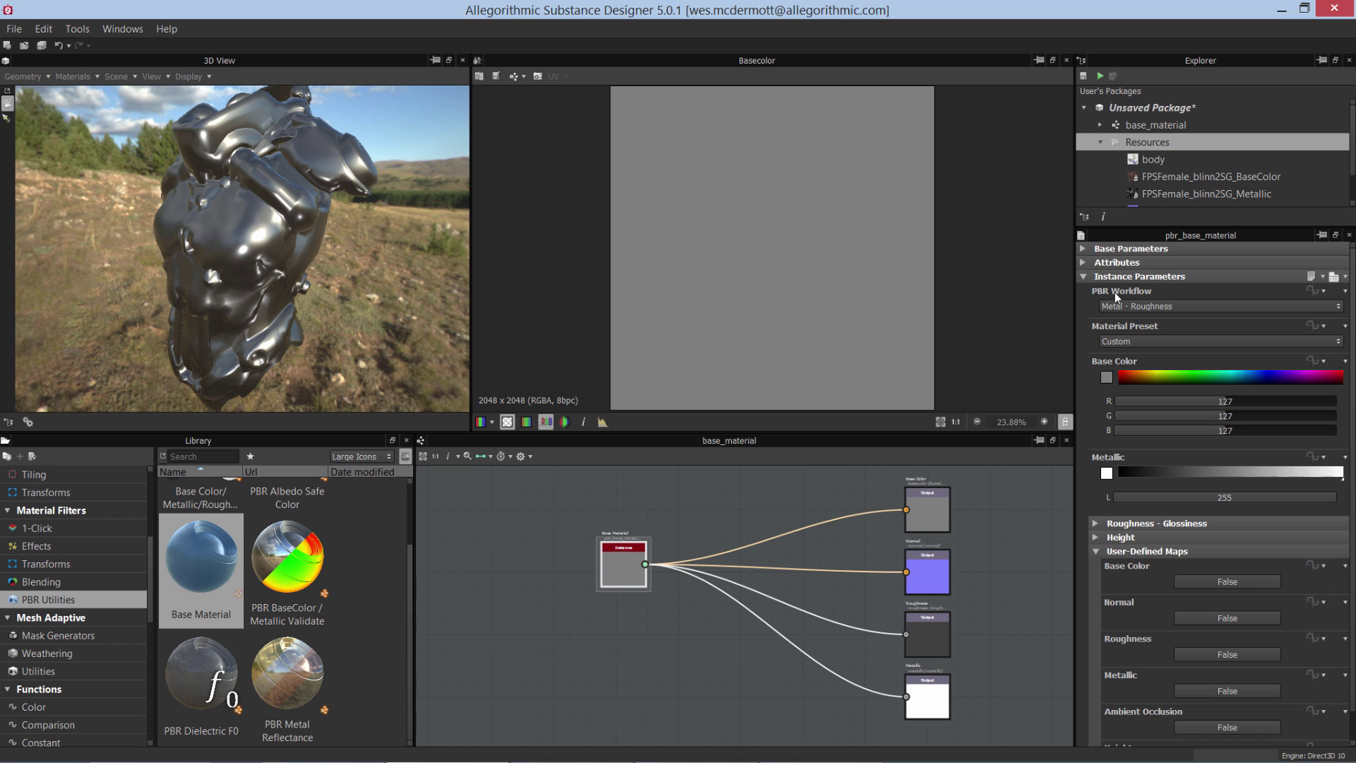
click(1192, 309)
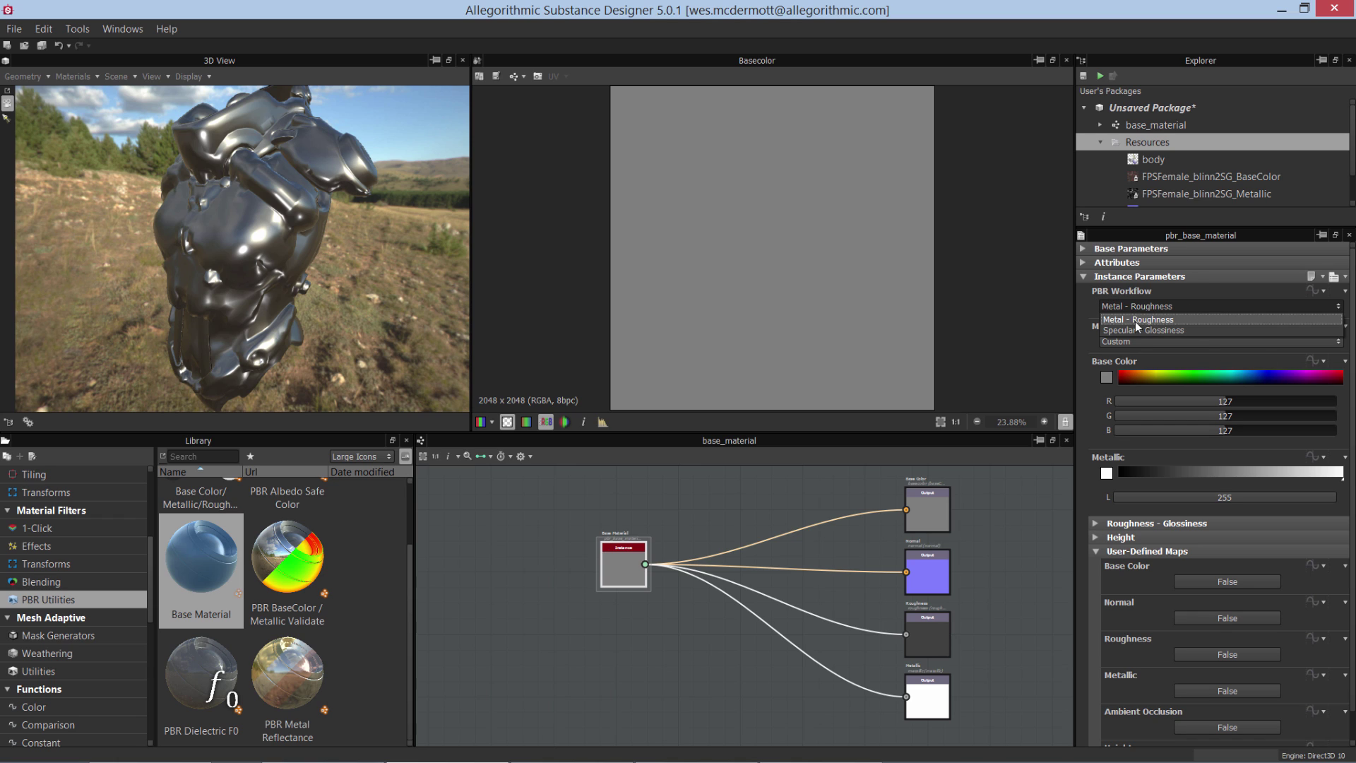
click(1059, 328)
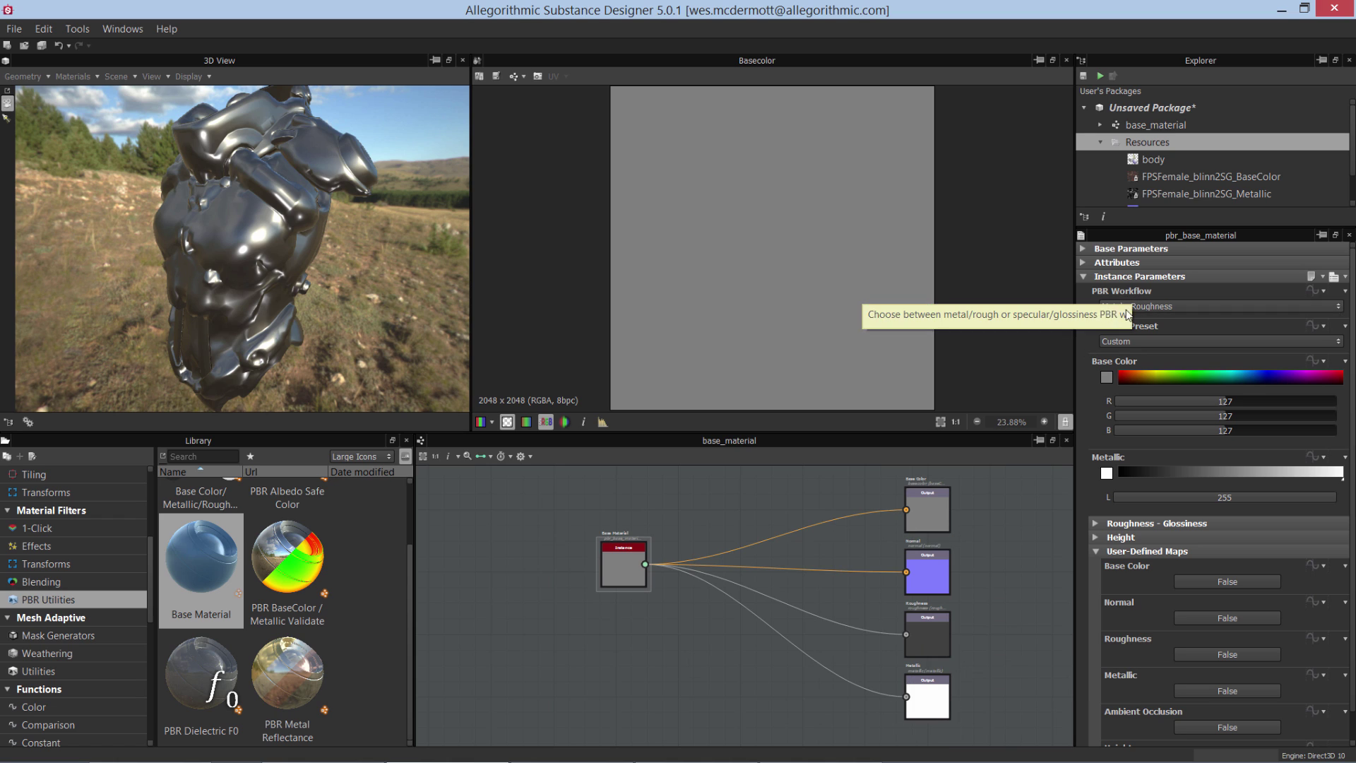
alt+right_drag(658, 609, 757, 658)
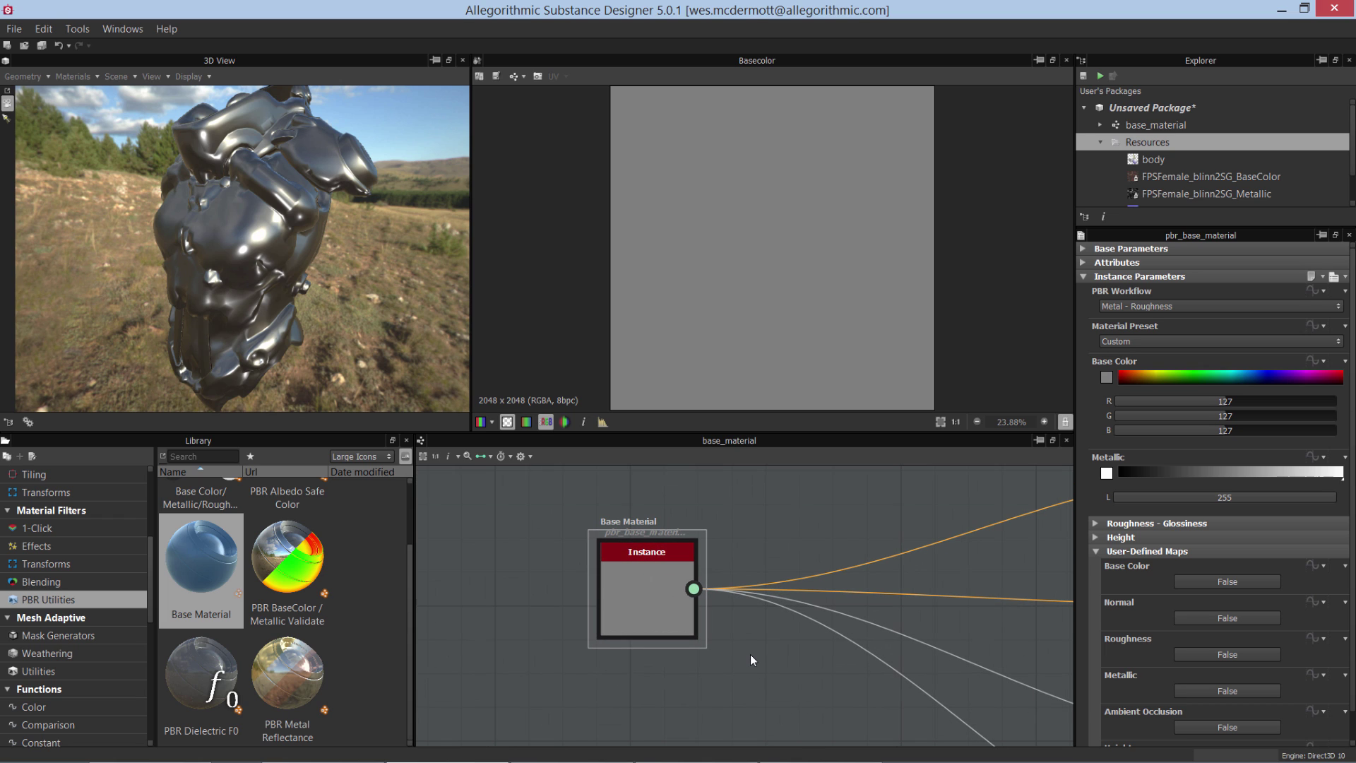
scroll(753, 587, up, 2)
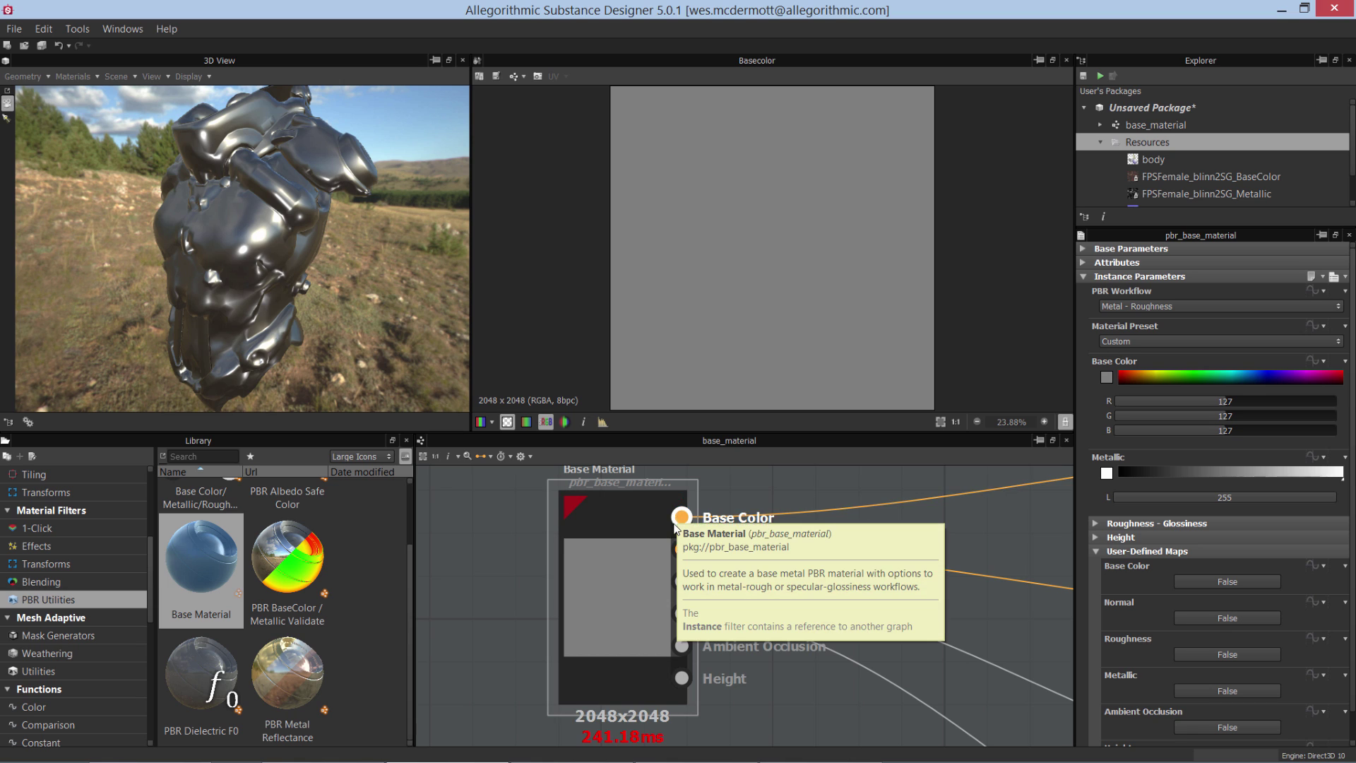
click(676, 534)
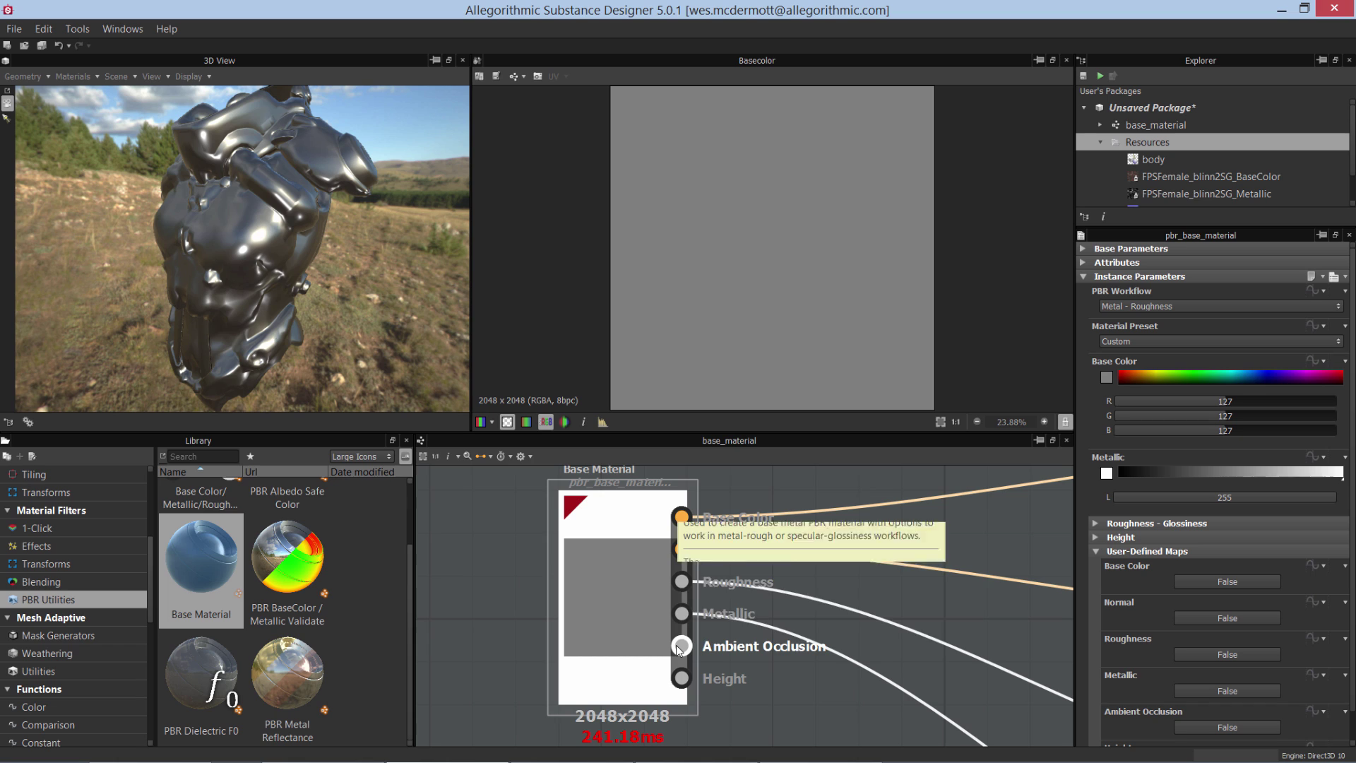
click(772, 709)
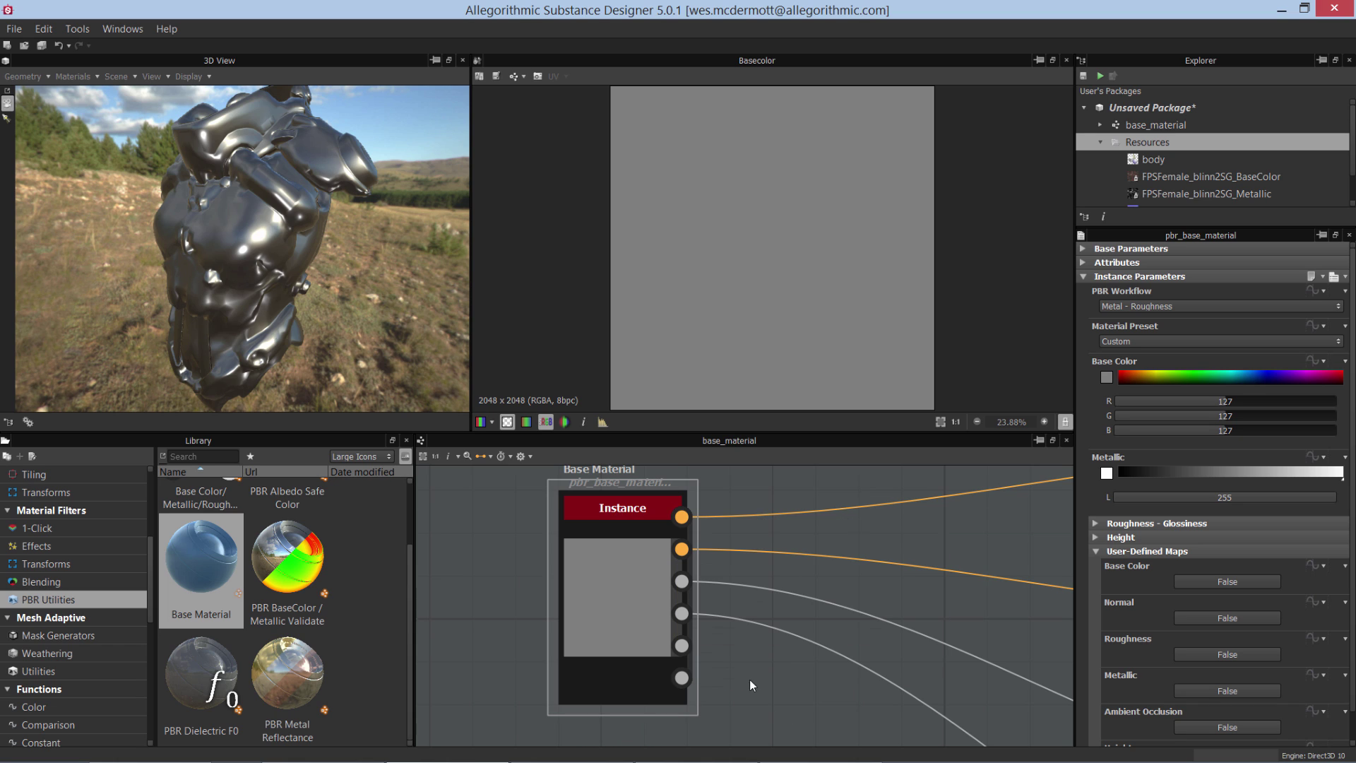
click(1152, 304)
click(1147, 329)
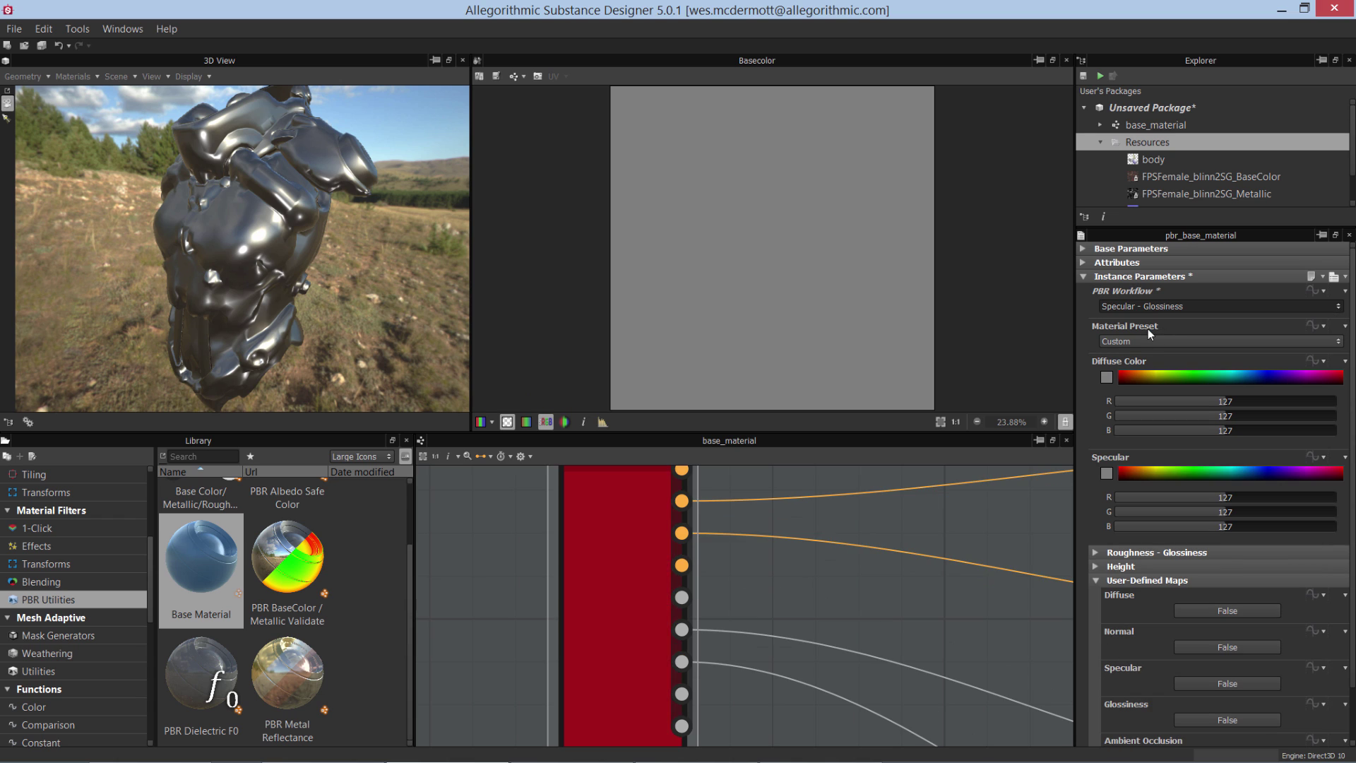
scroll(800, 599, down, 3)
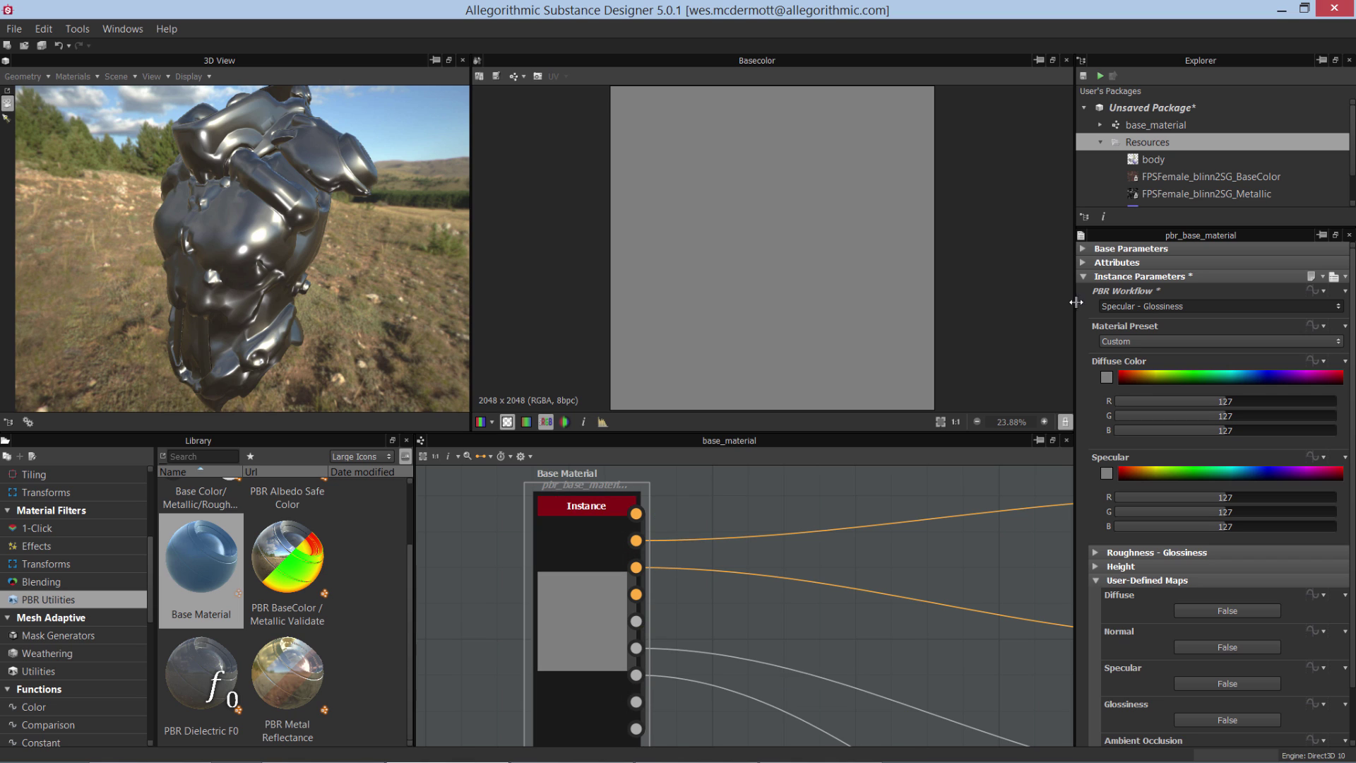
click(1125, 309)
click(1121, 313)
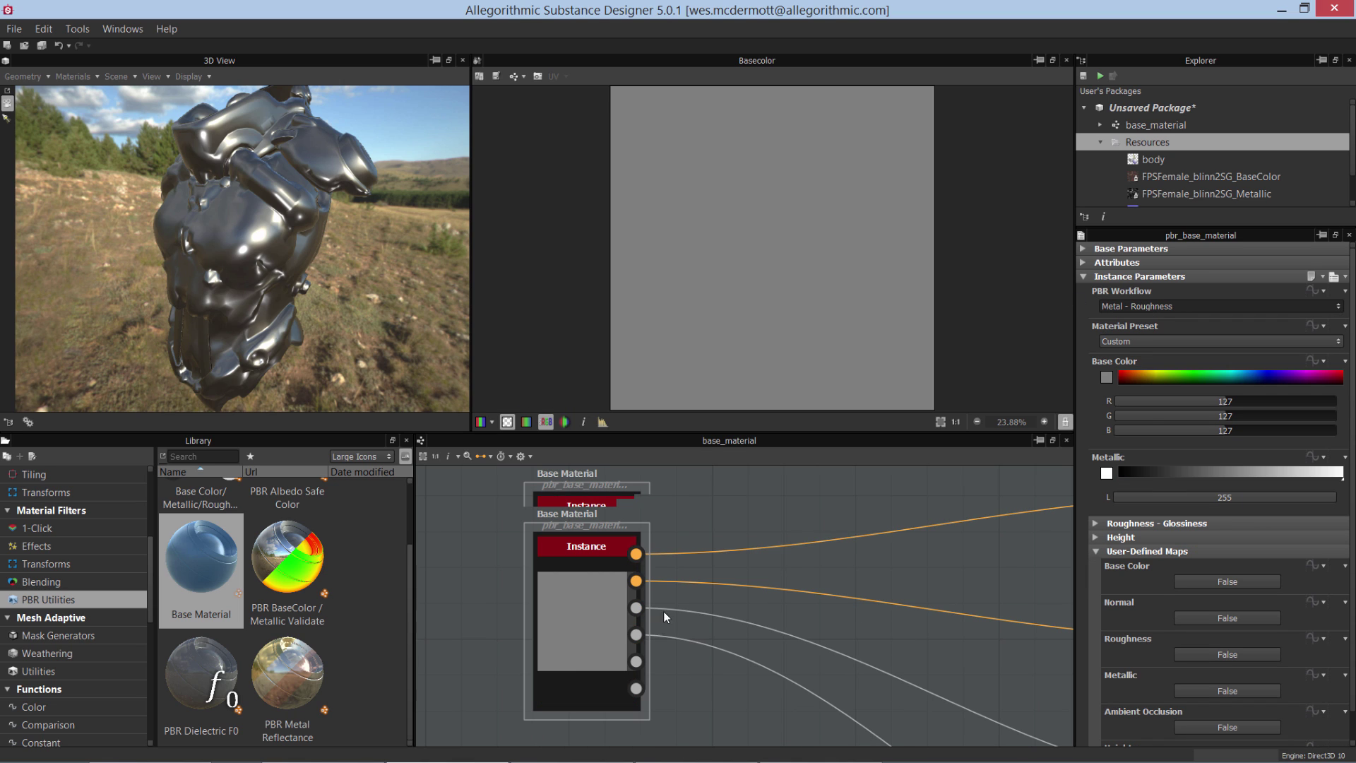
- Frame all four output nodes and shift the Base Material node slightly right
scroll(867, 625, down, 2)
scroll(808, 604, down, 3)
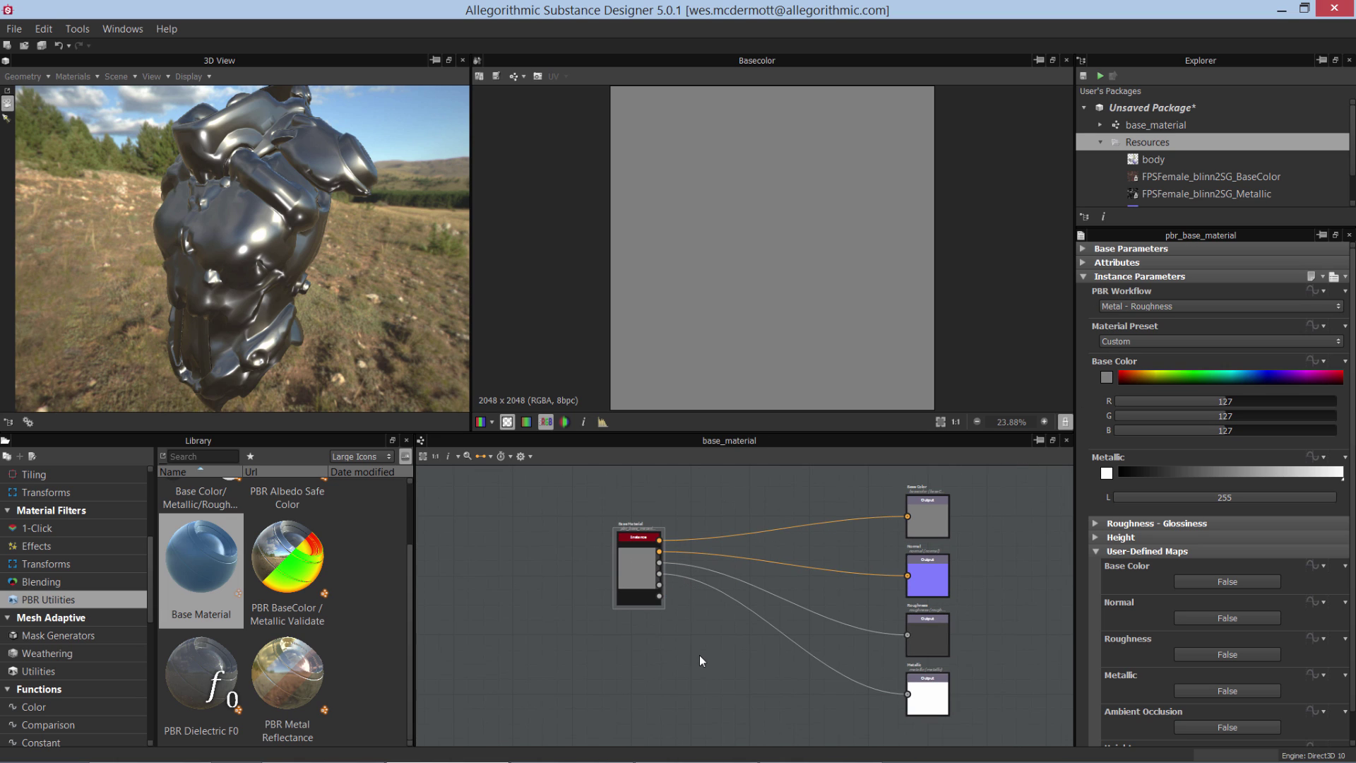
scroll(724, 569, up, 5)
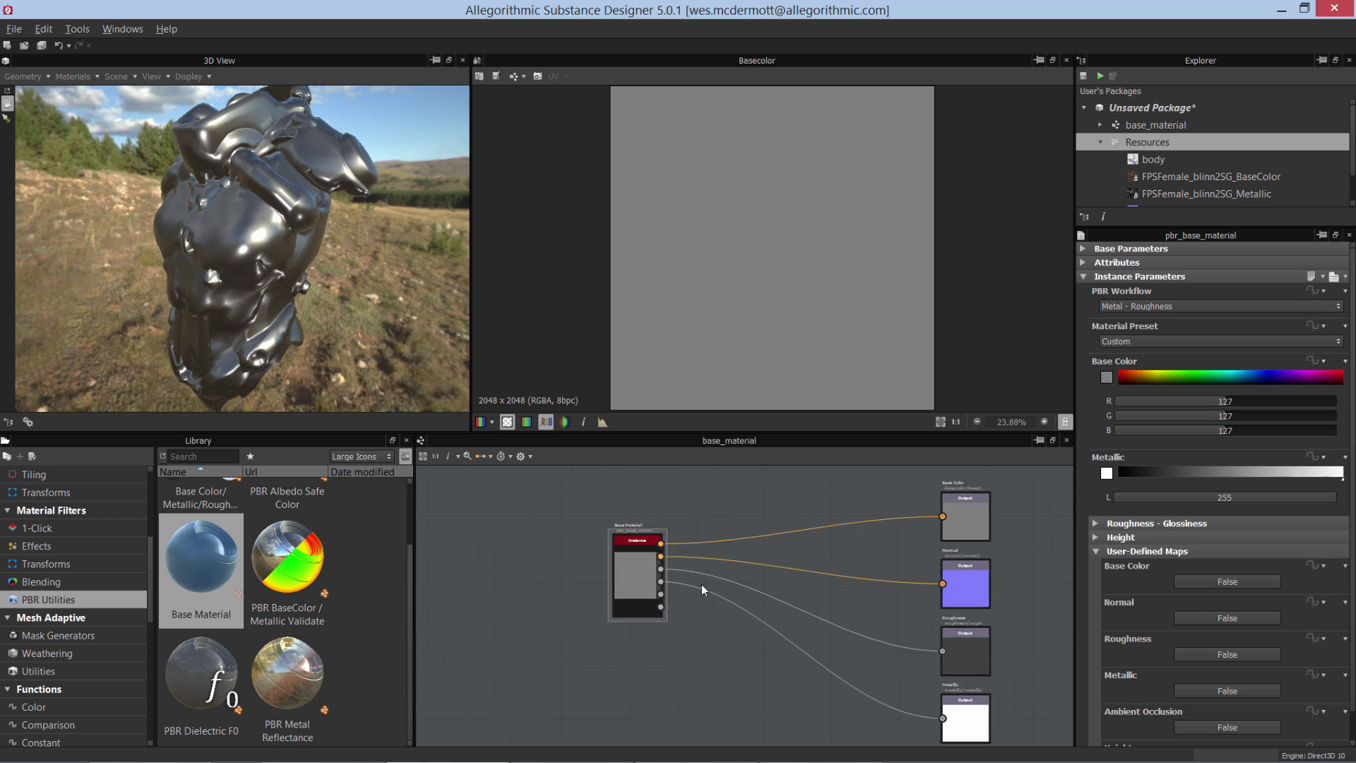
middle_drag(723, 607, 712, 597)
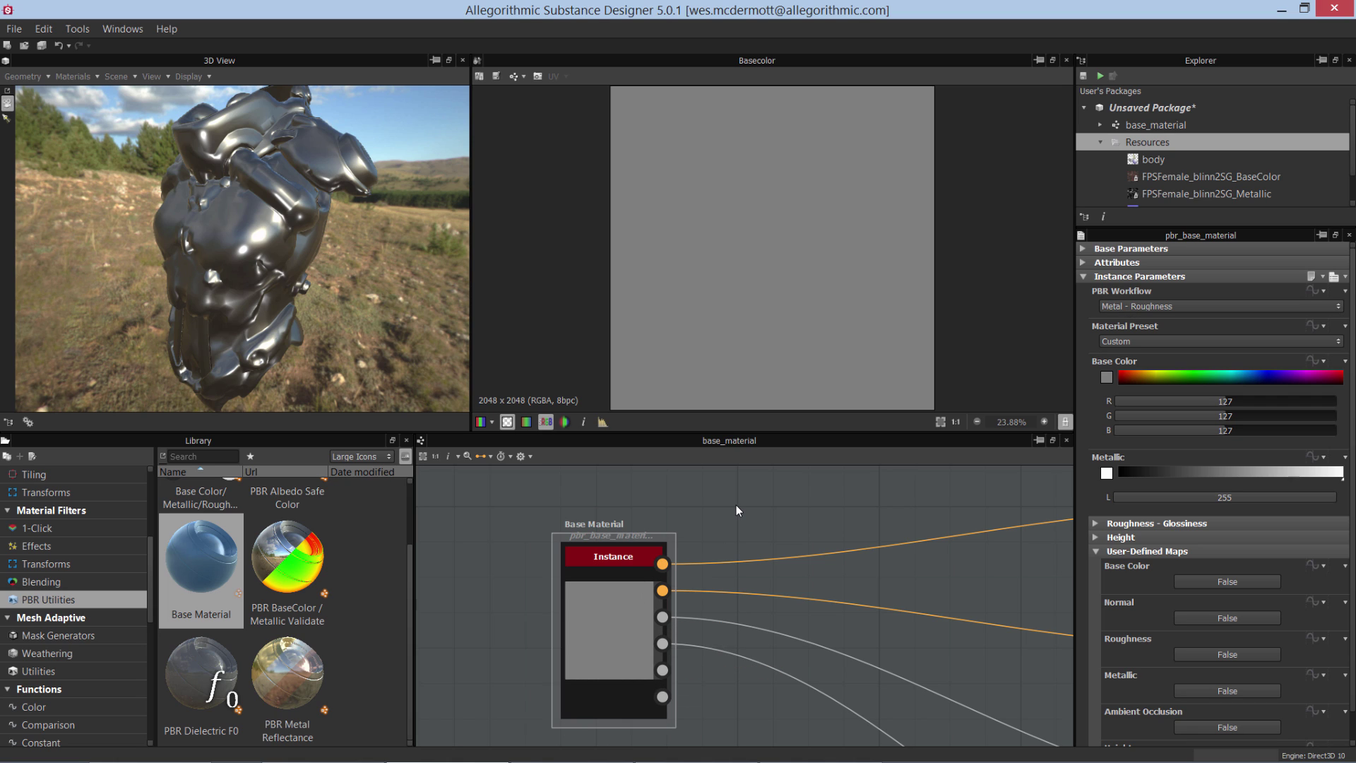
scroll(705, 574, down, 3)
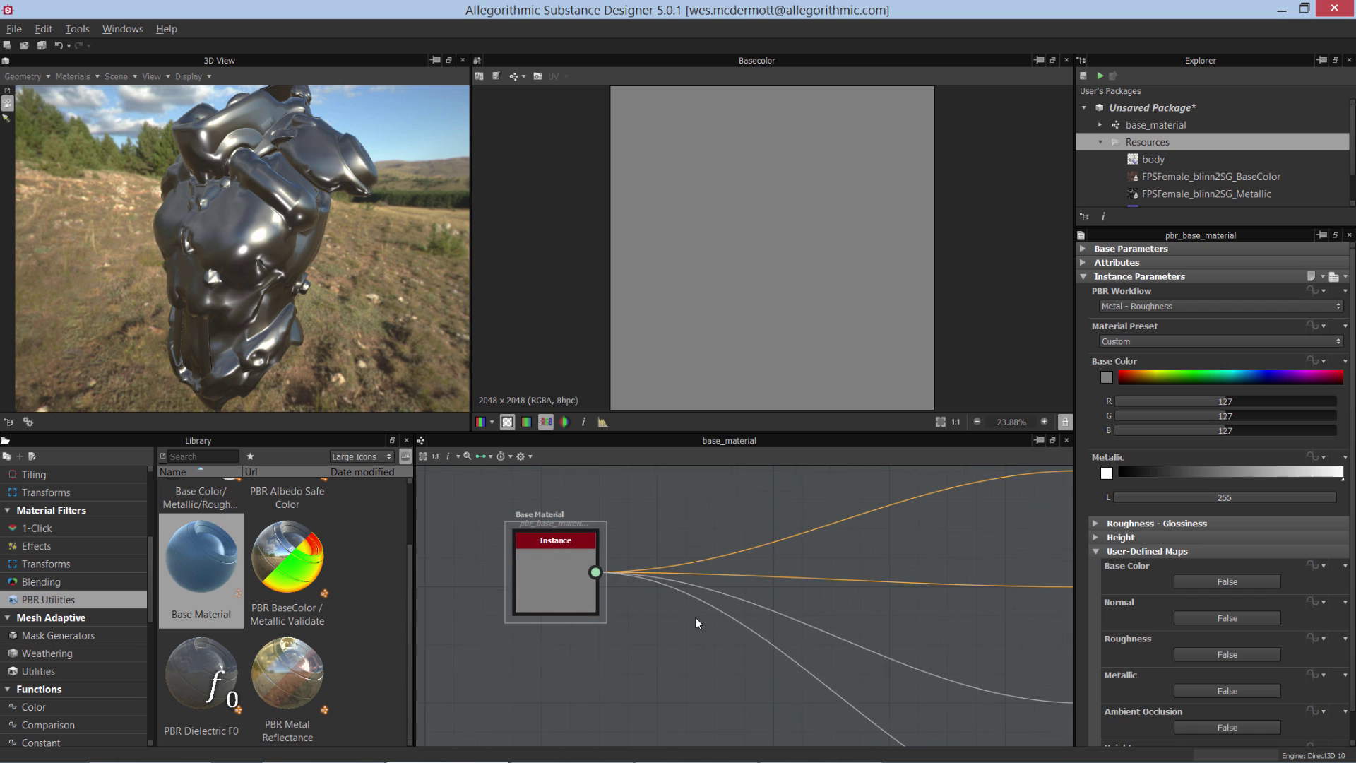
scroll(809, 596, down, 3)
middle_drag(809, 597, 701, 595)
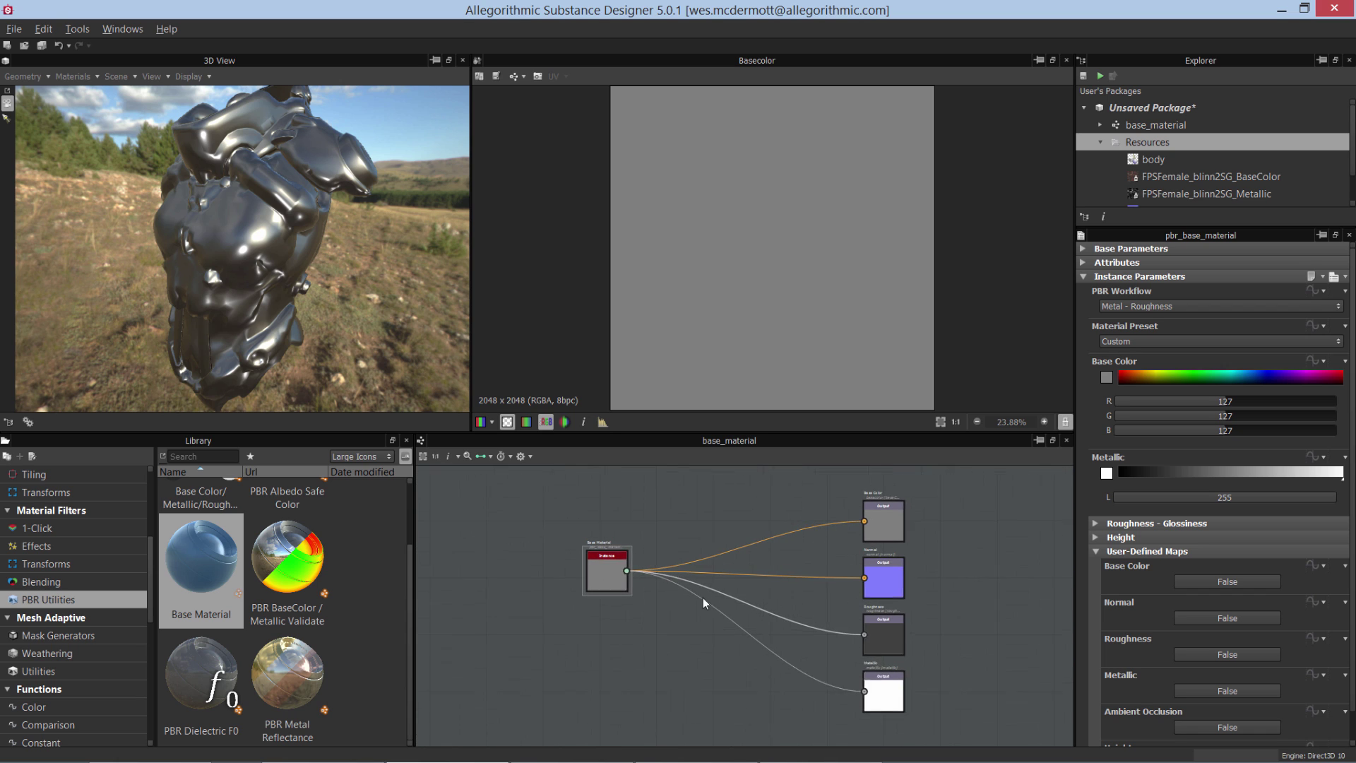
scroll(703, 593, up, 1)
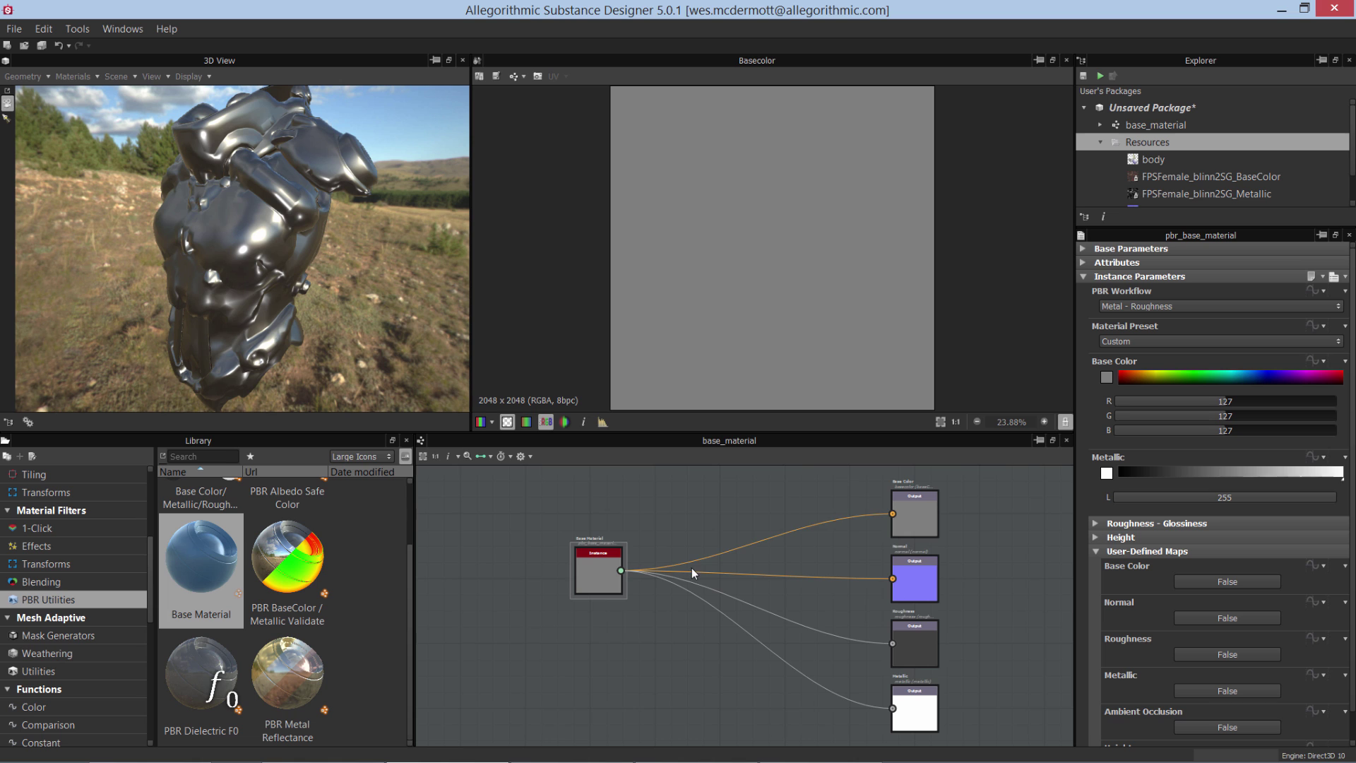
scroll(636, 611, up, 2)
drag(367, 212, 325, 195)
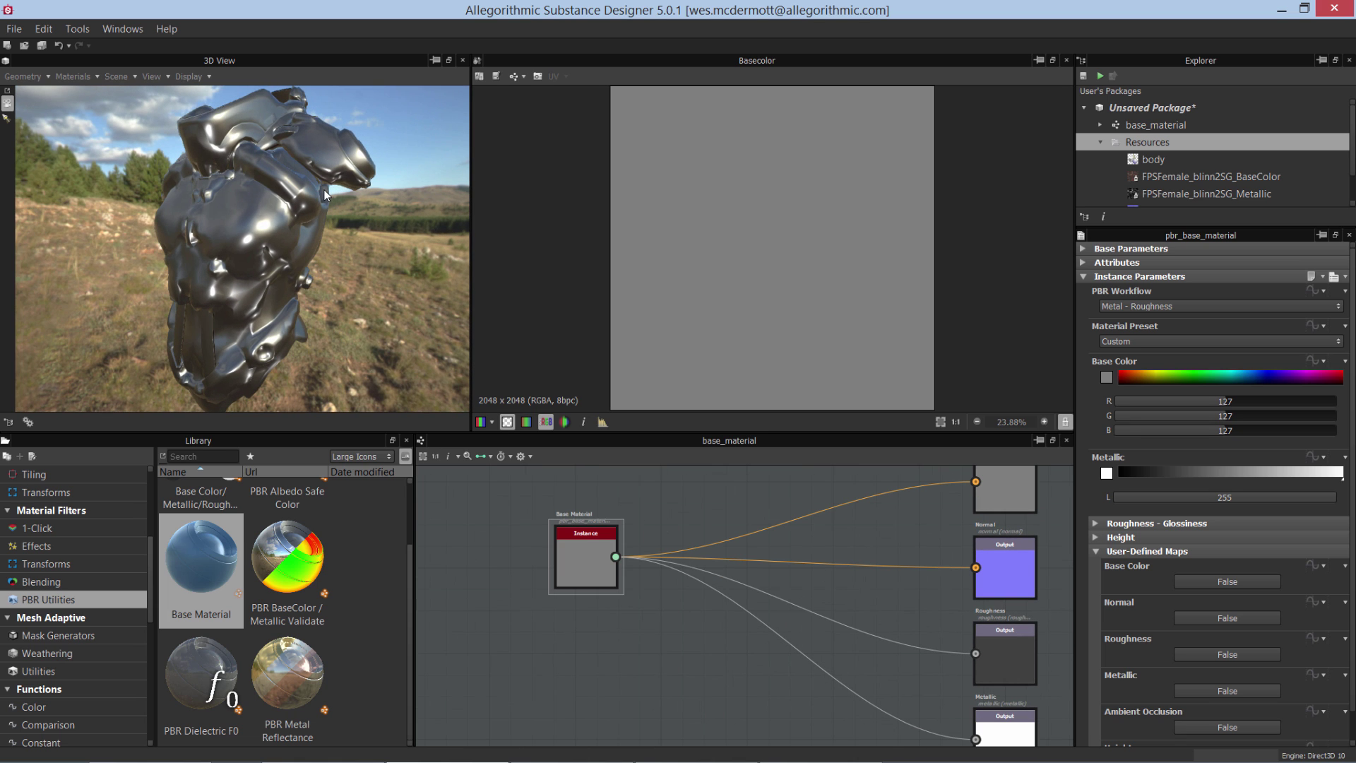
drag(599, 555, 630, 552)
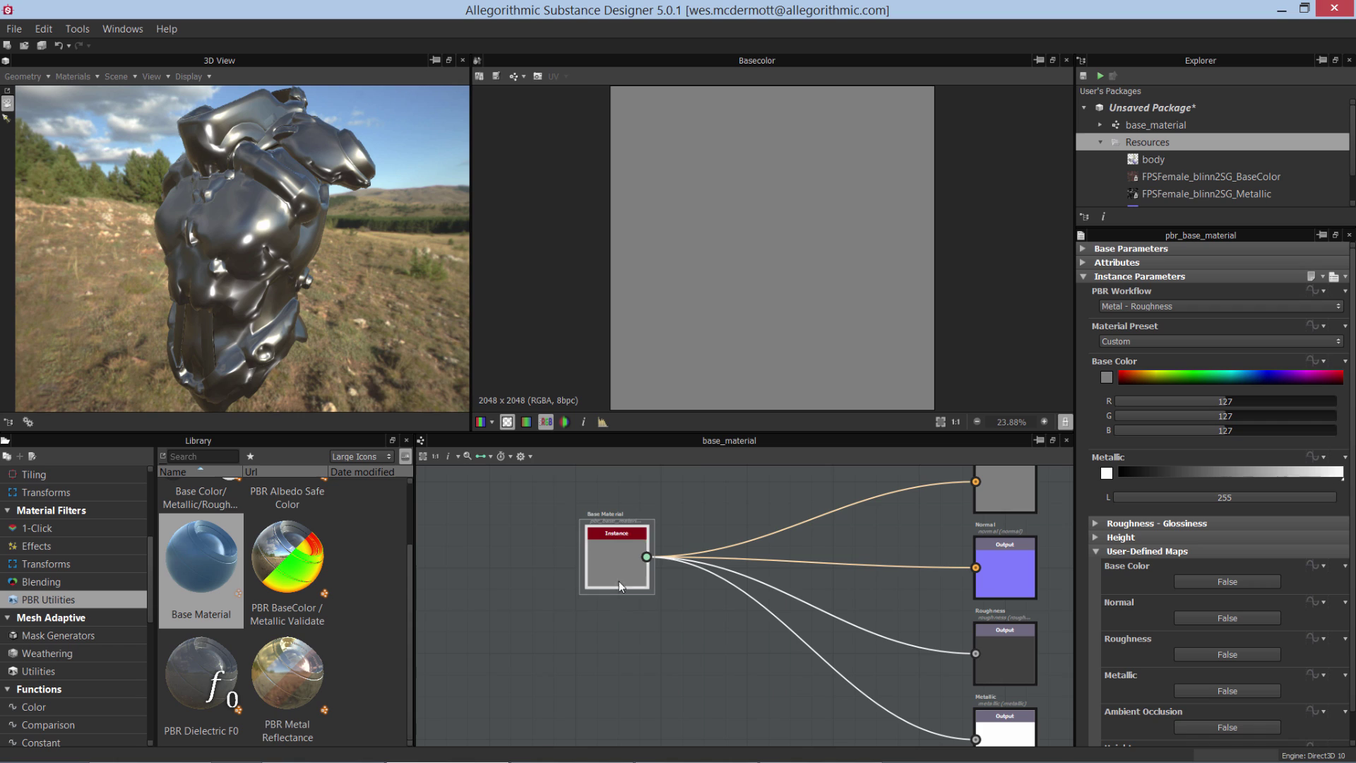
mouse_move(623, 557)
scroll(1352, 595, down, 1)
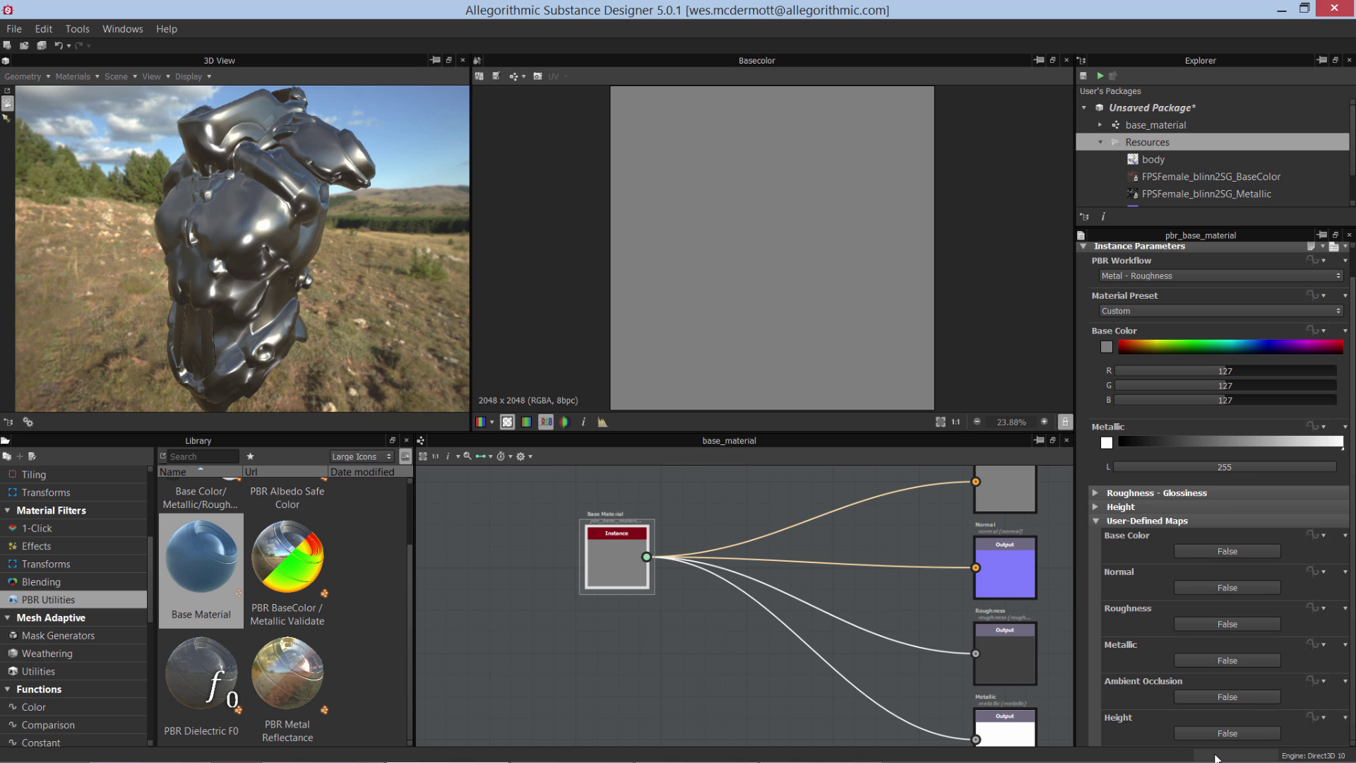
- Switch the Base Material's Normal user-defined map to True
click(1194, 586)
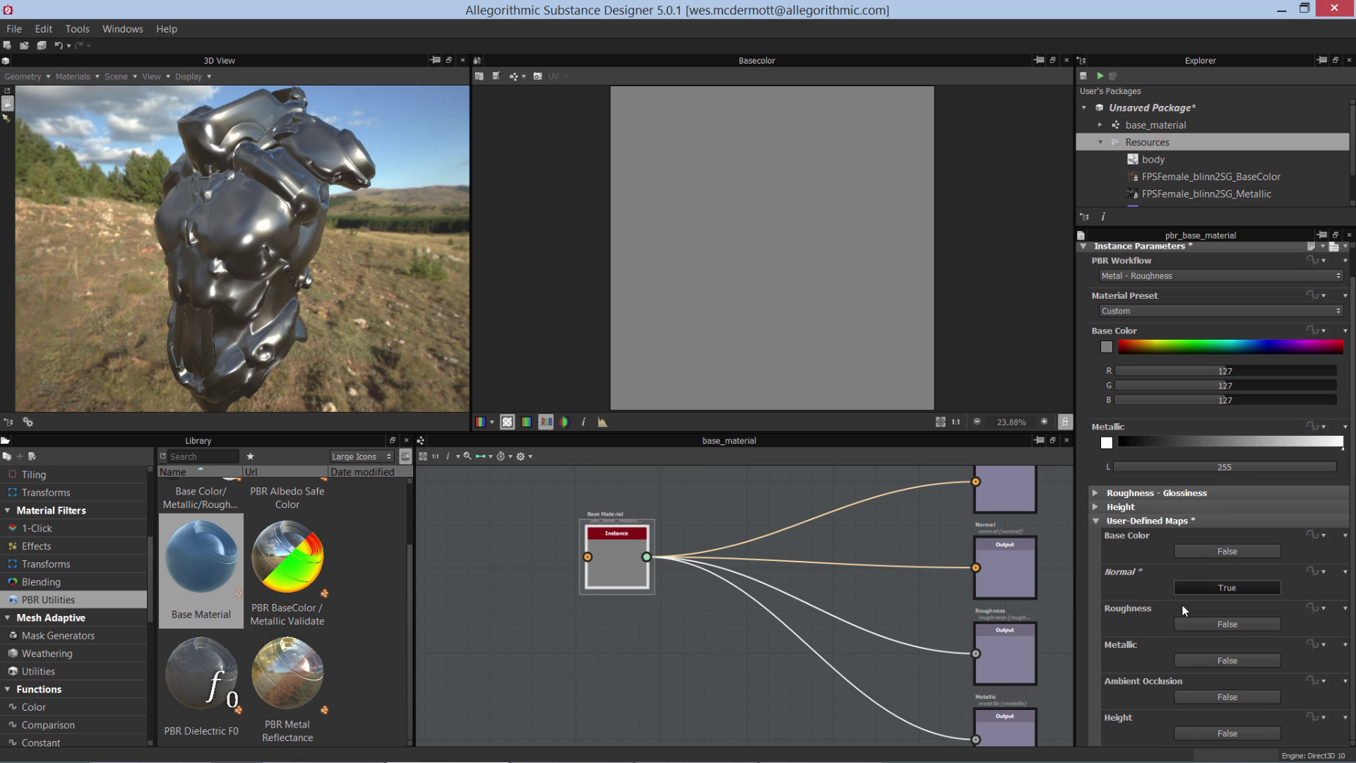
scroll(619, 557, up, 5)
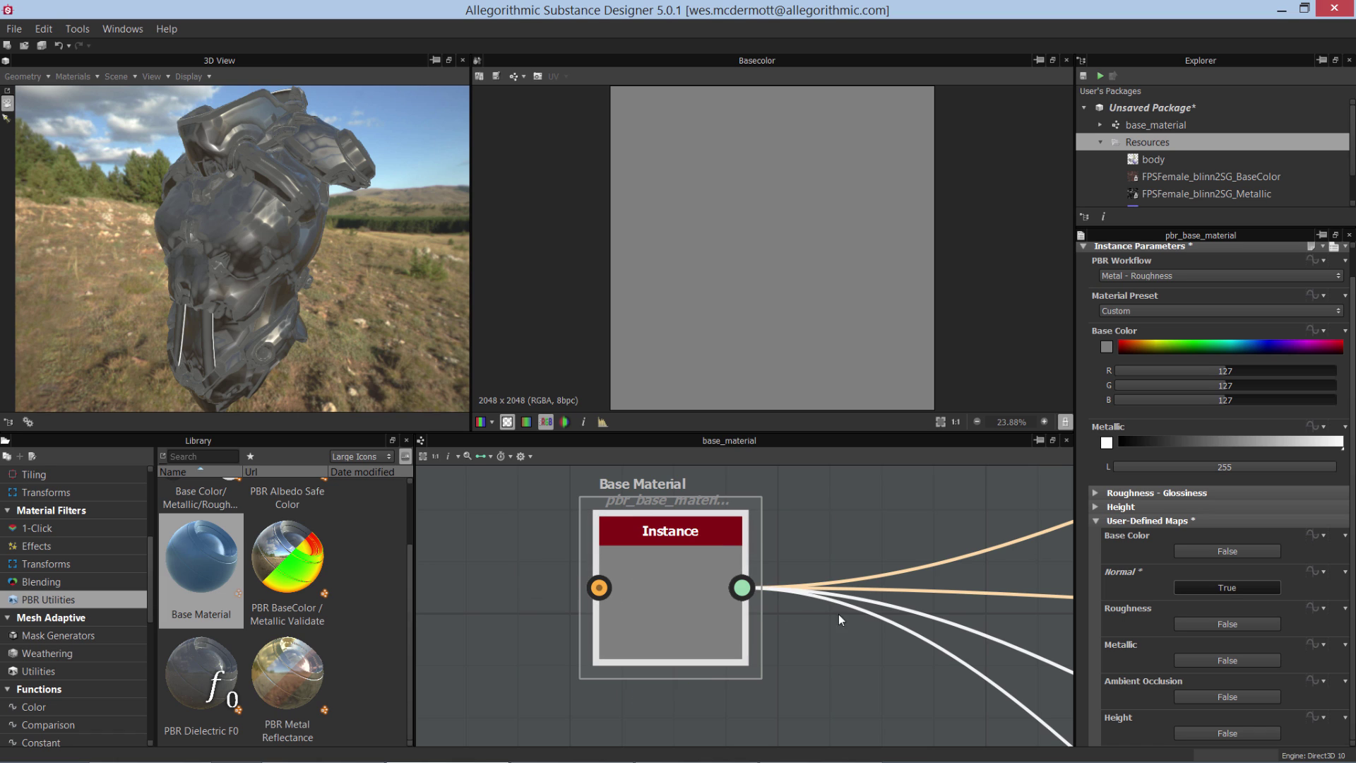
scroll(833, 600, down, 1)
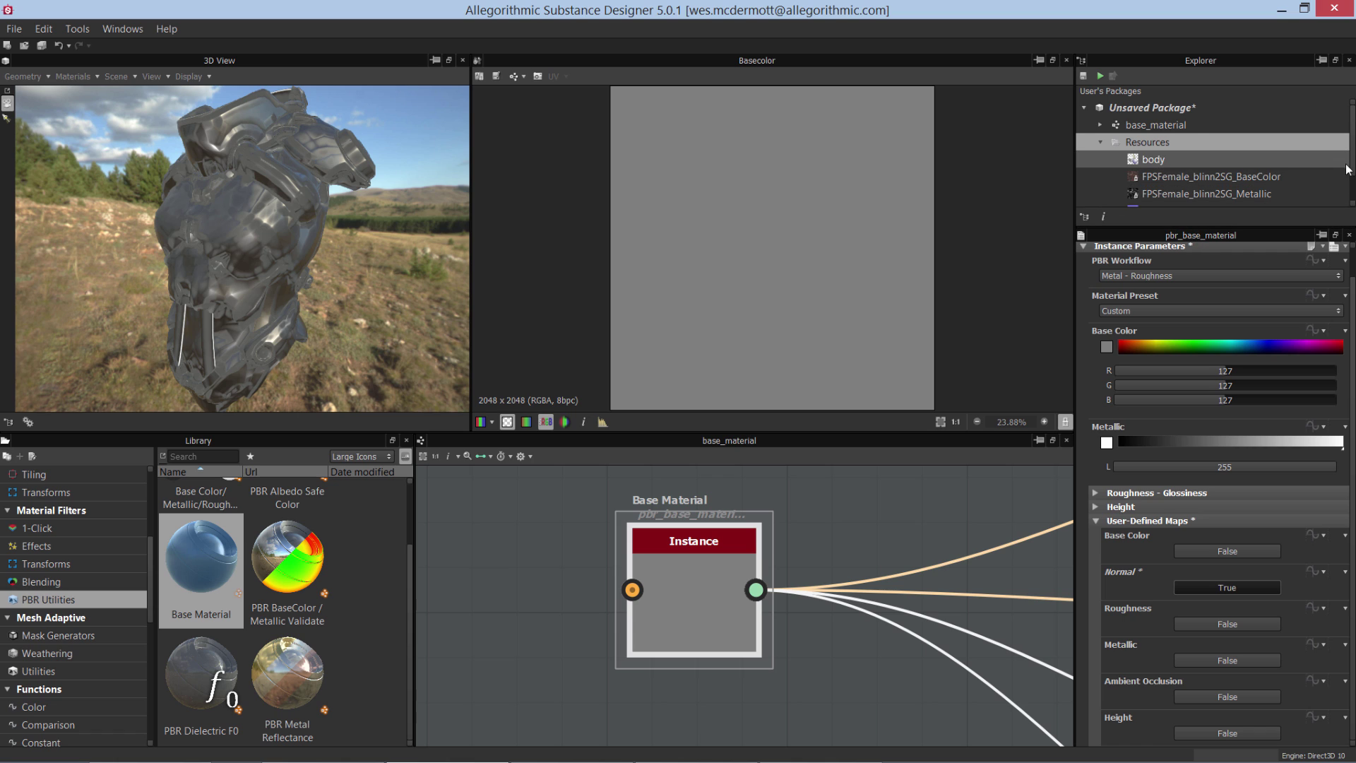
scroll(1200, 169, down, 1)
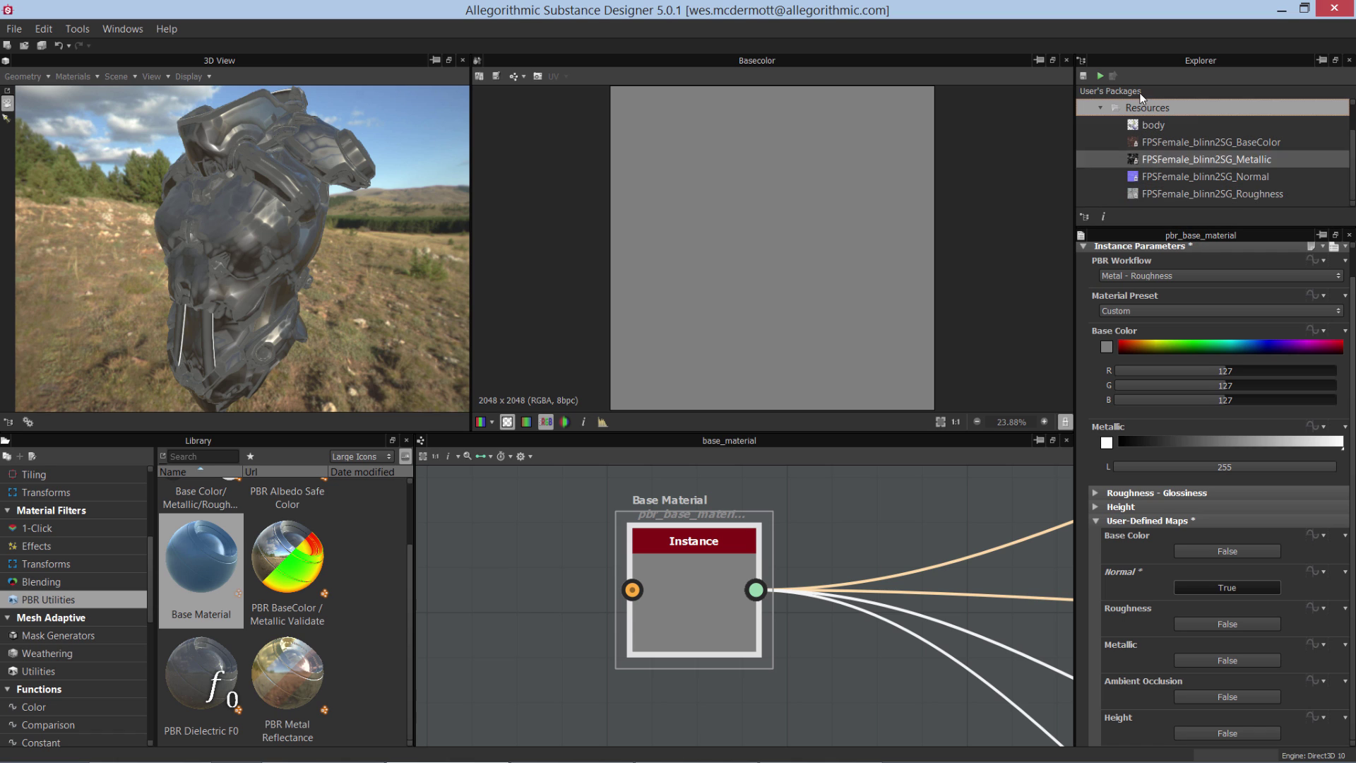
- Drop FPSFemale_blinn2SG_Normal onto the Base Material's Normal input and preview the Normal output
drag(1134, 177, 774, 573)
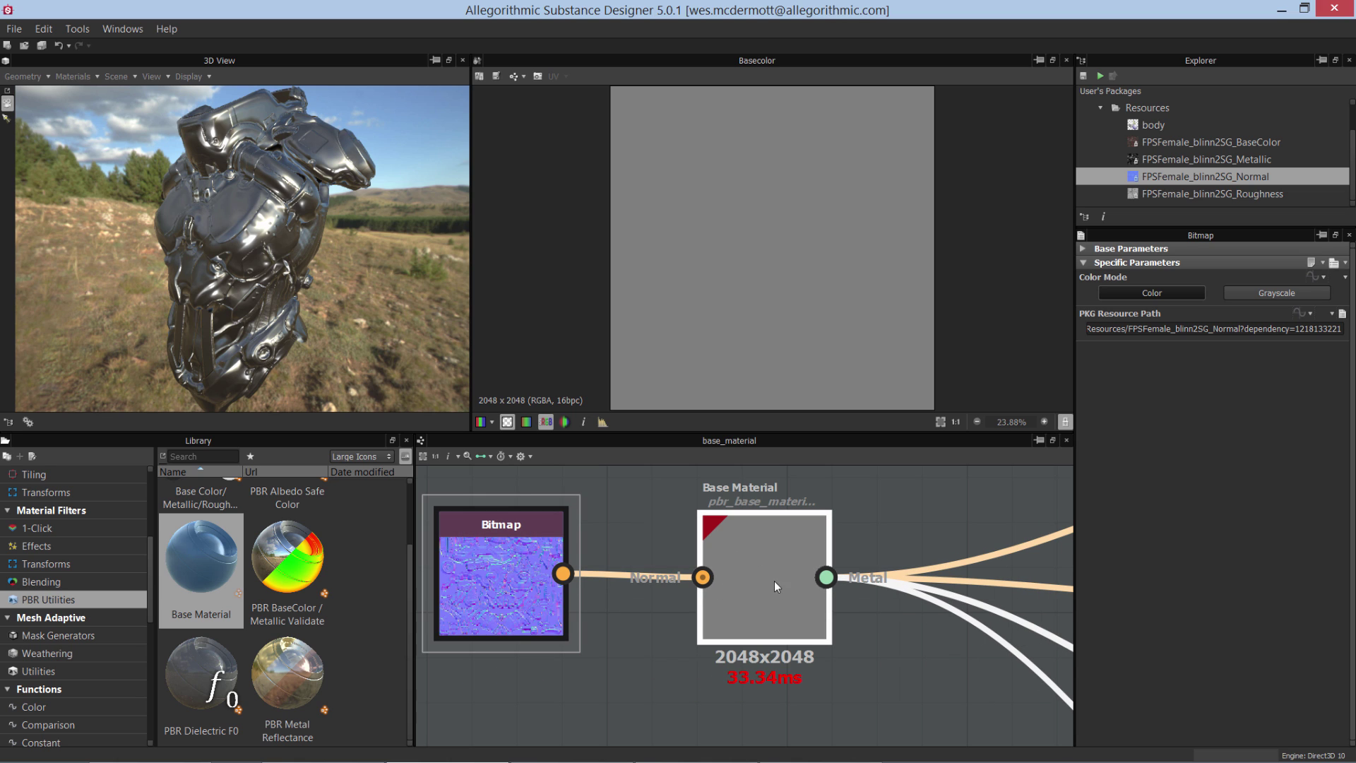
scroll(745, 611, down, 5)
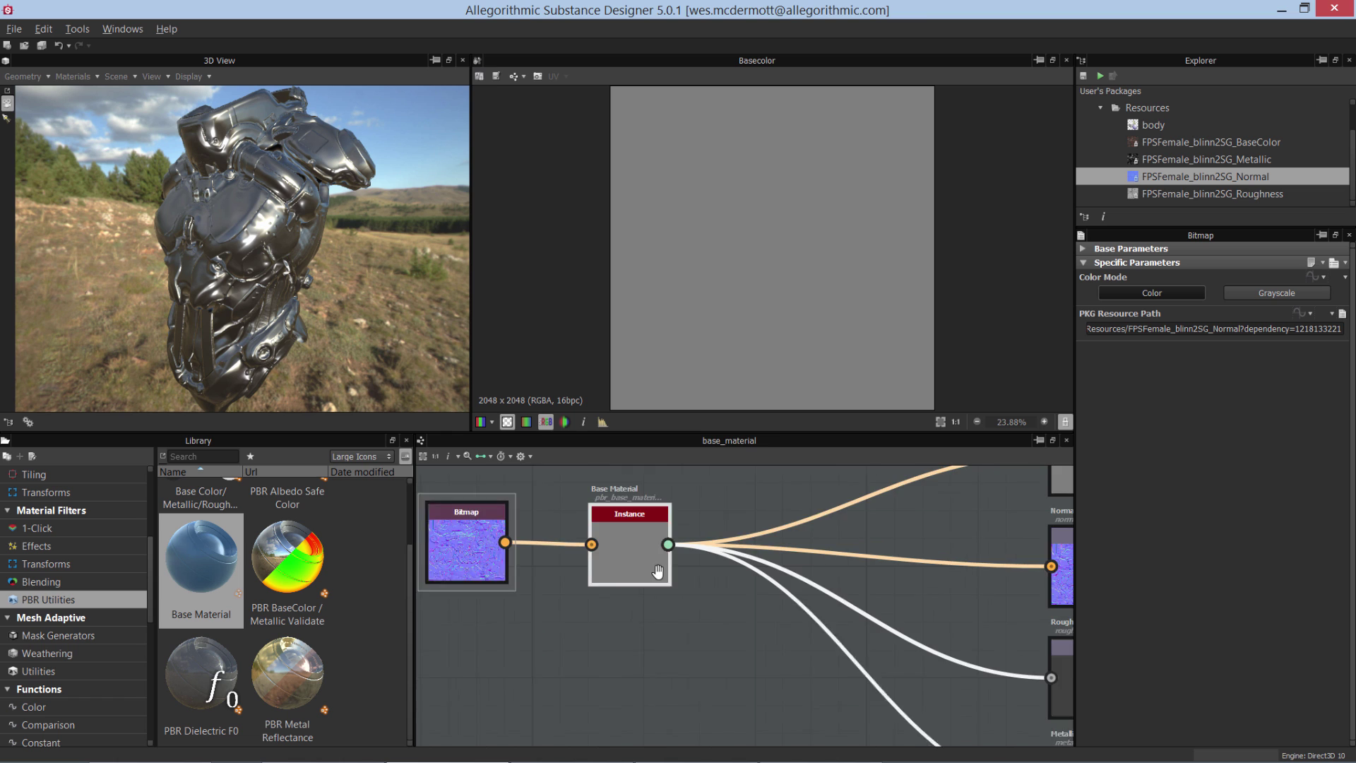
double_click(978, 579)
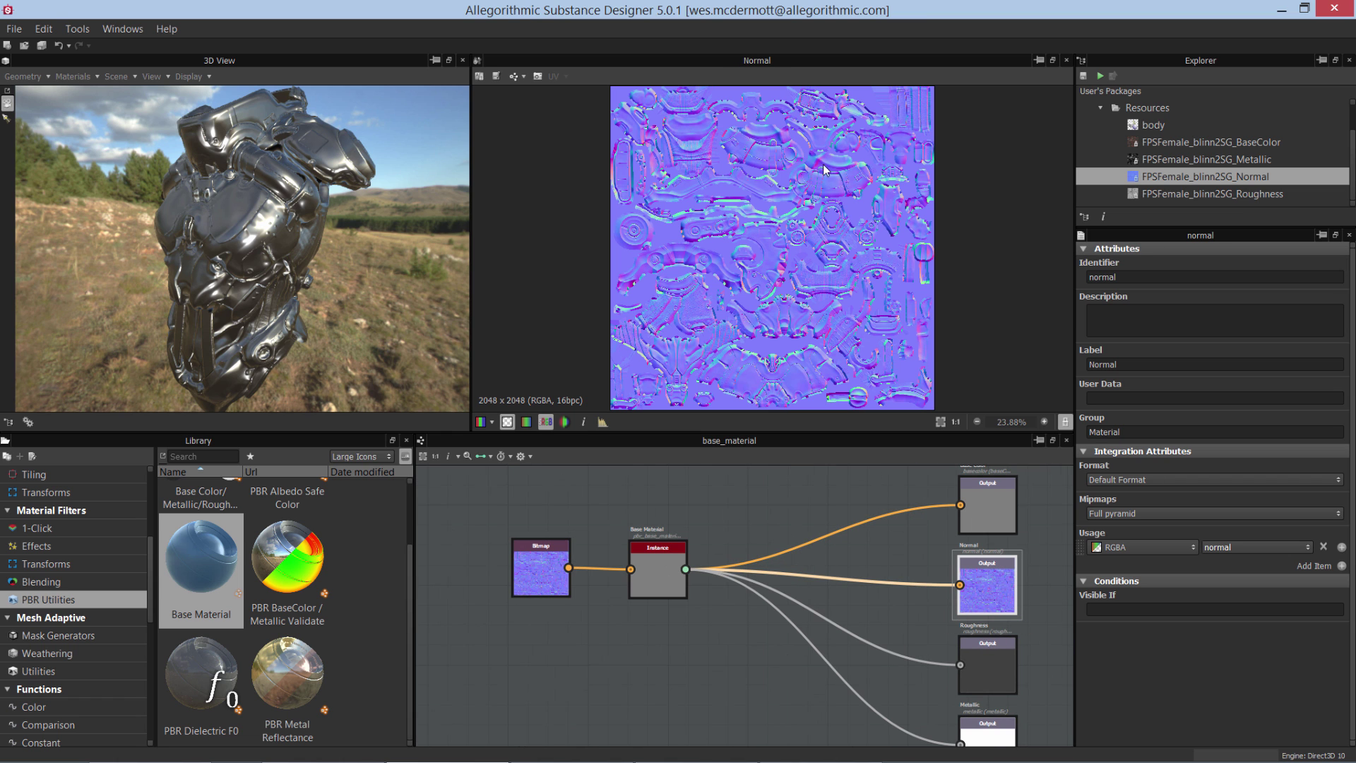
- Reselect the Base Material node and collapse its User-Defined Maps parameters
drag(291, 222, 311, 273)
scroll(311, 274, up, 3)
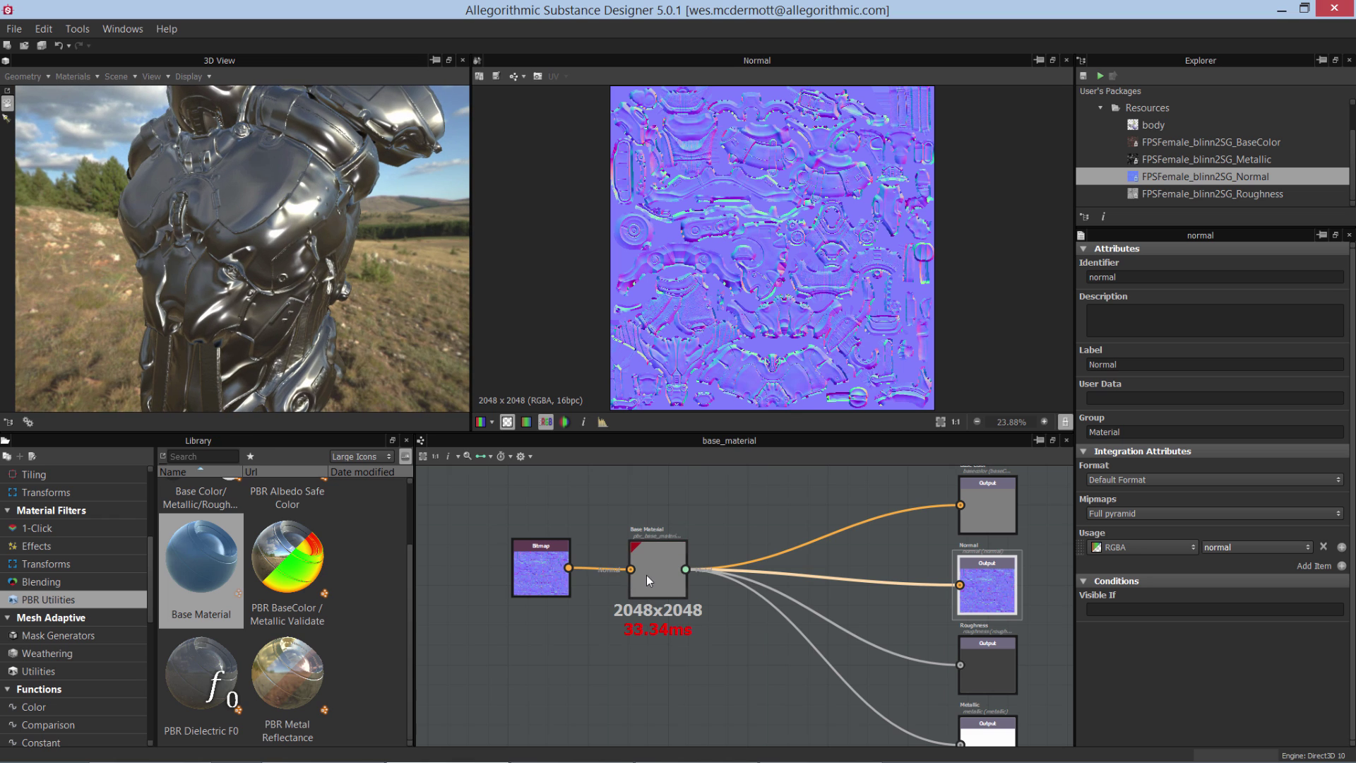
click(646, 574)
click(1095, 552)
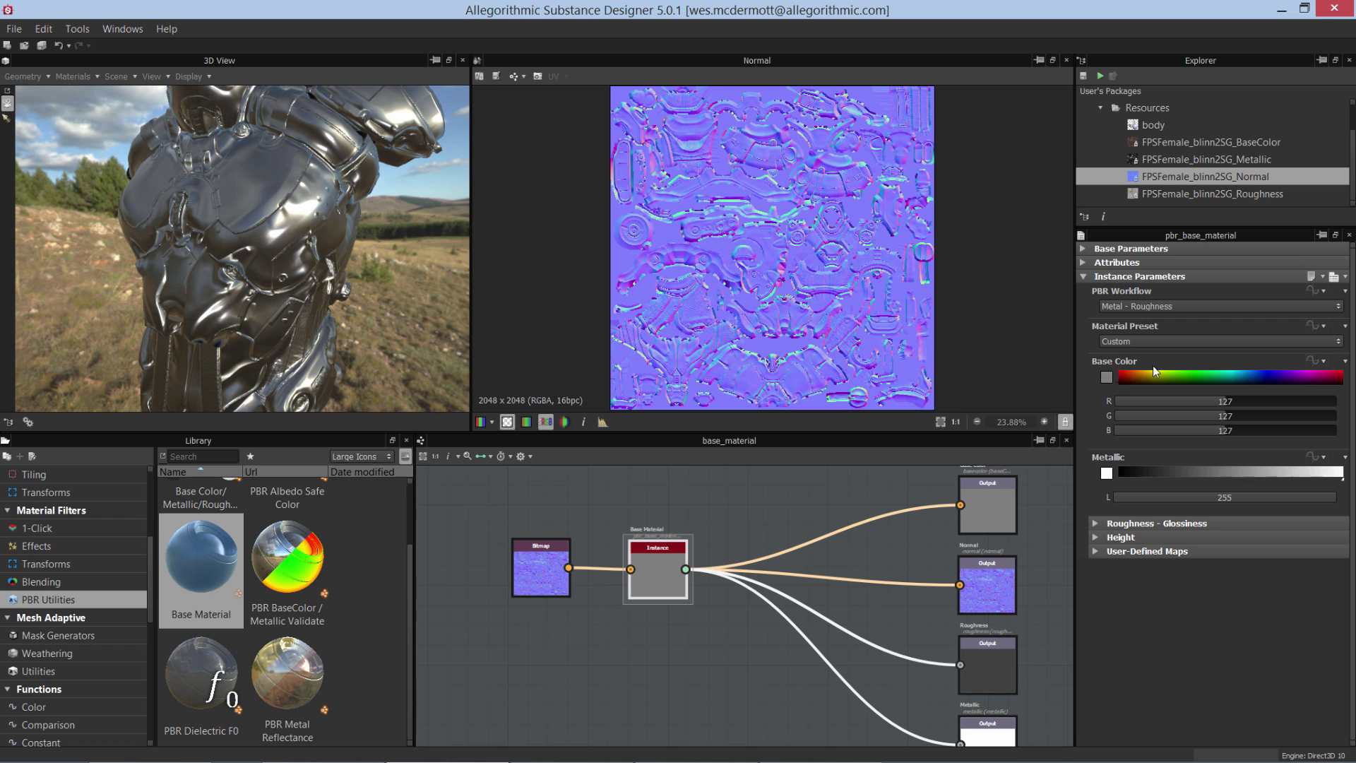
- Choose Copper from the Base Material's Material Preset list
click(1151, 341)
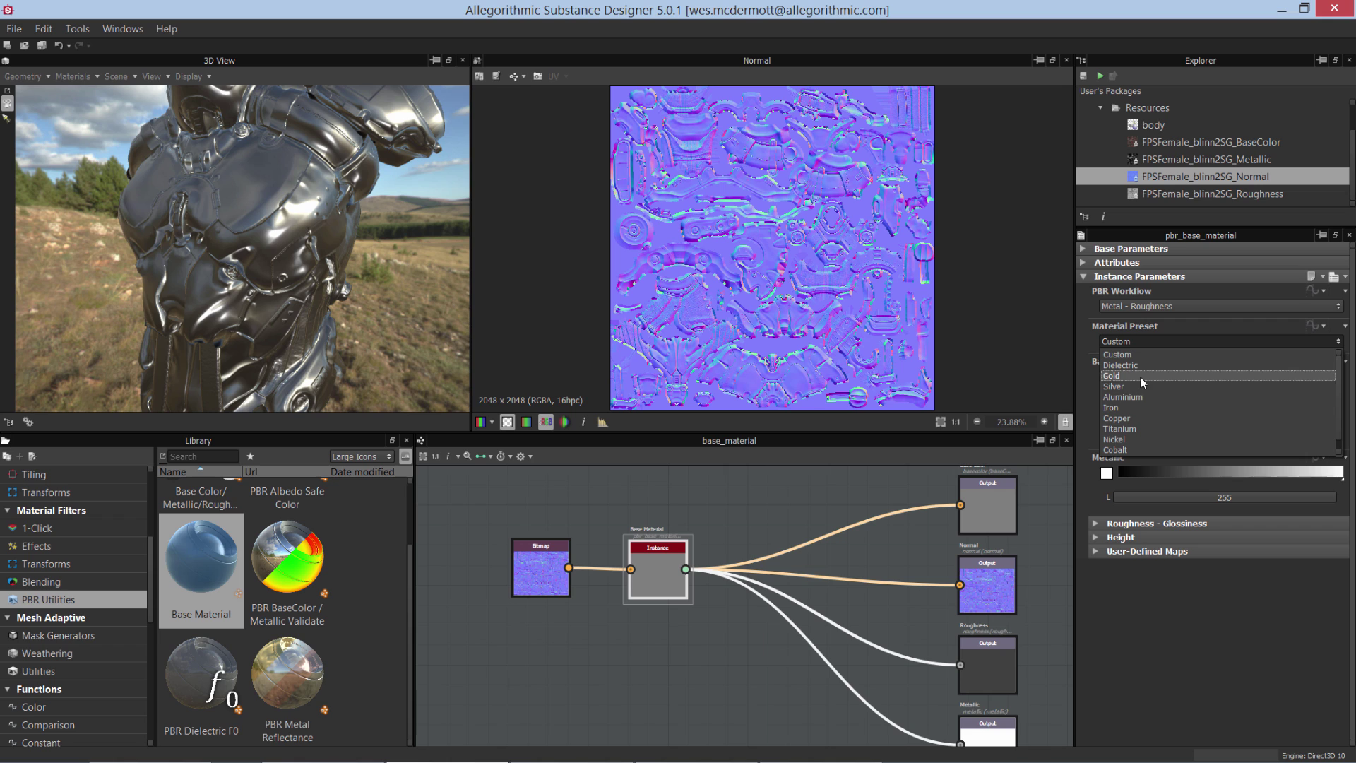
click(1130, 417)
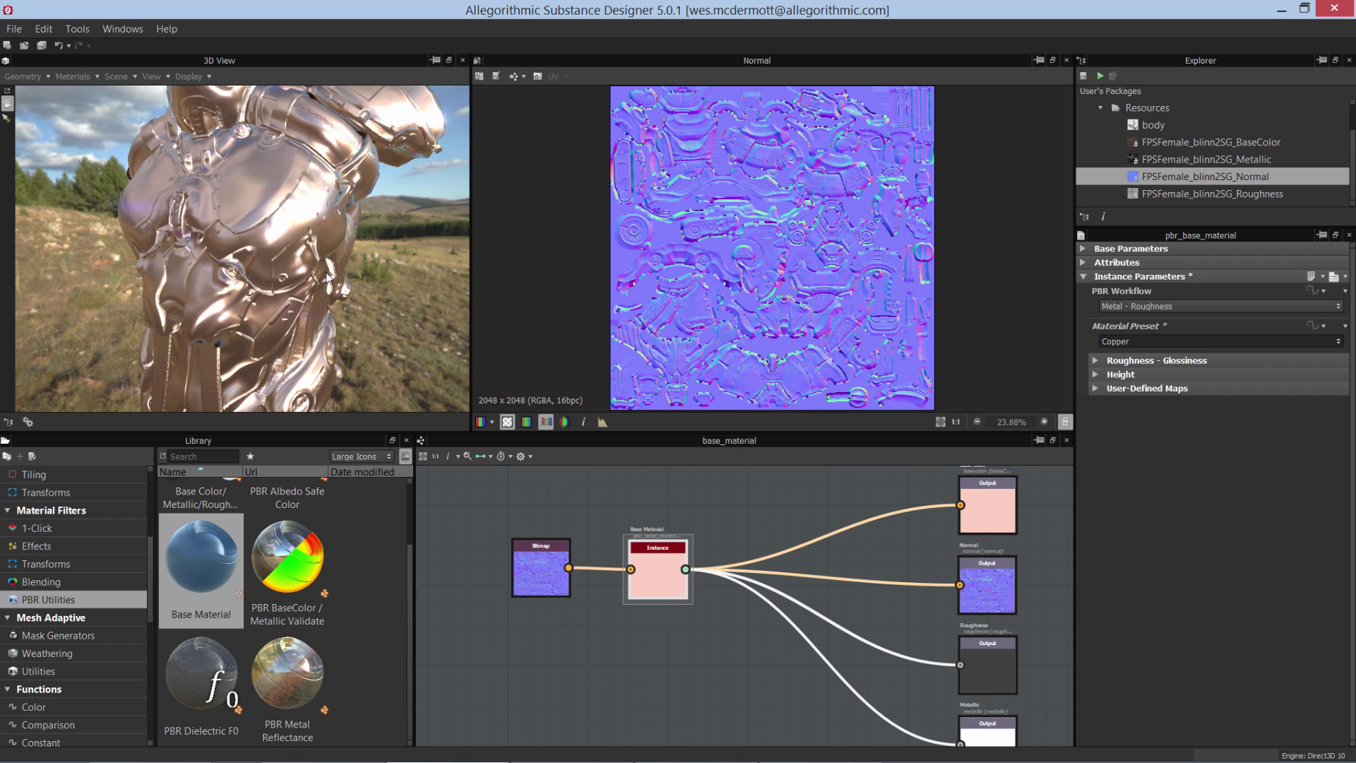